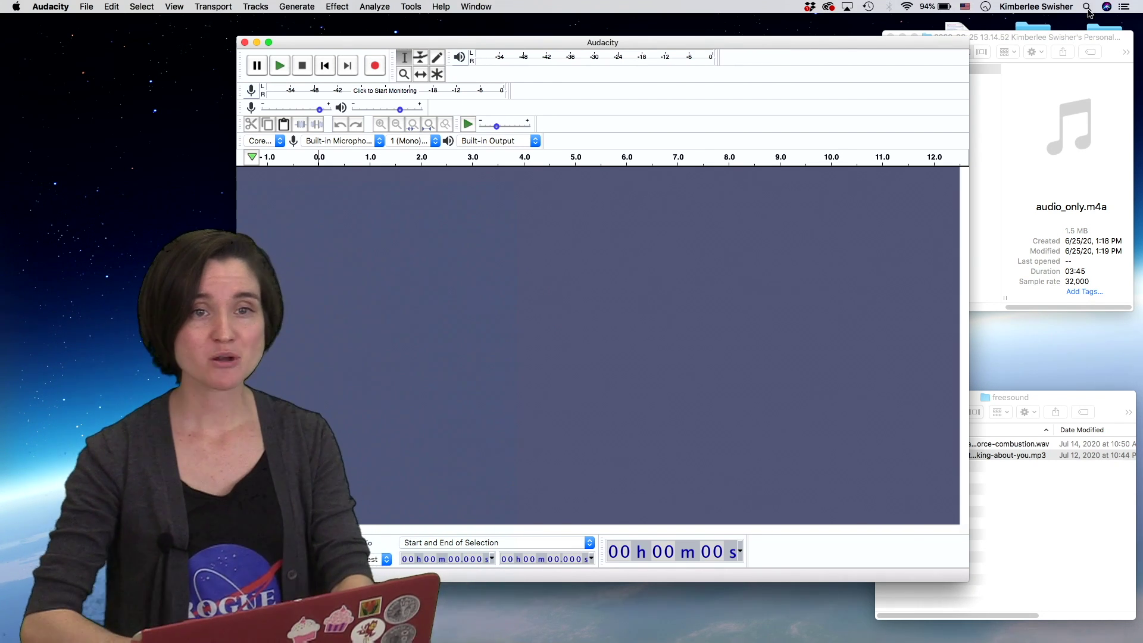
Import the thinking-about-you MP3 from the freesound folder into Audacity, and remove its track from the project
click(1086, 399)
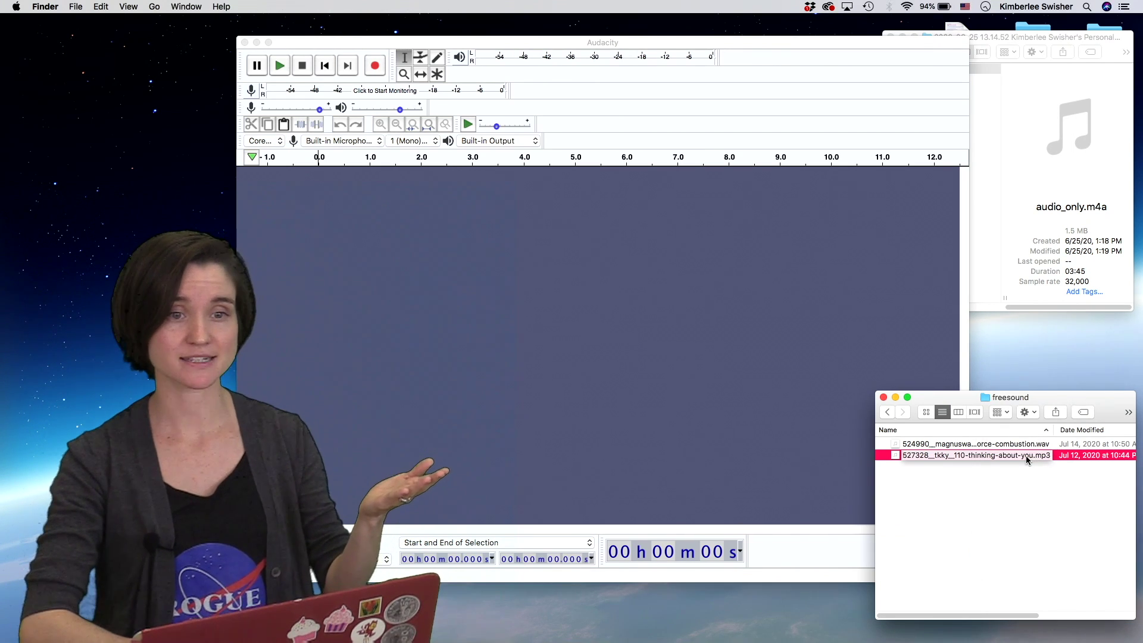
drag(1058, 459, 823, 412)
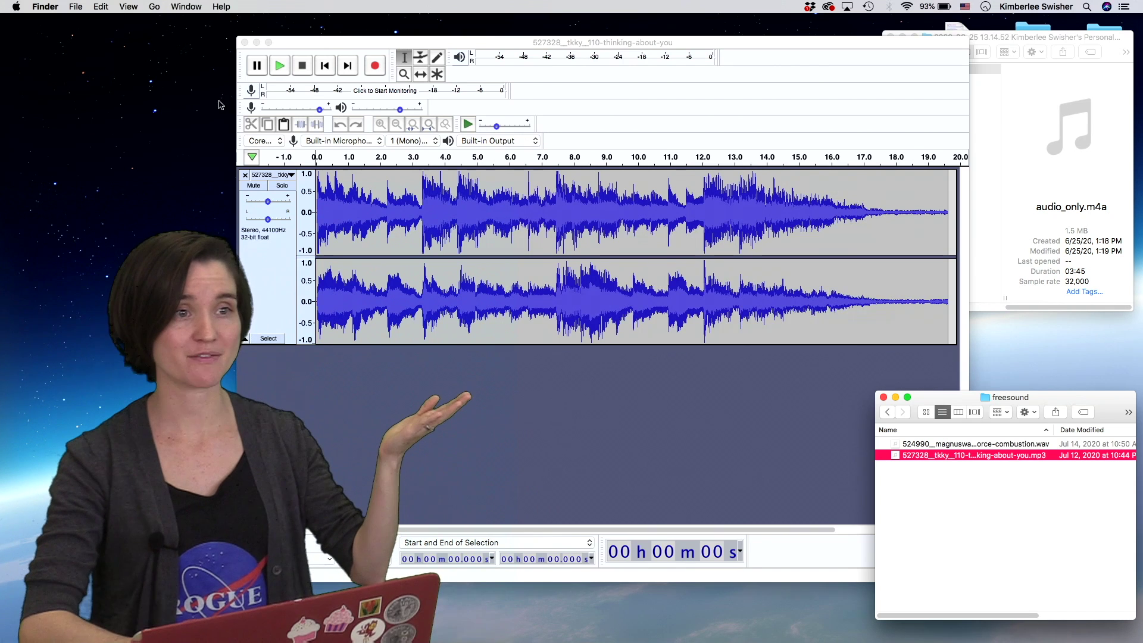
click(244, 175)
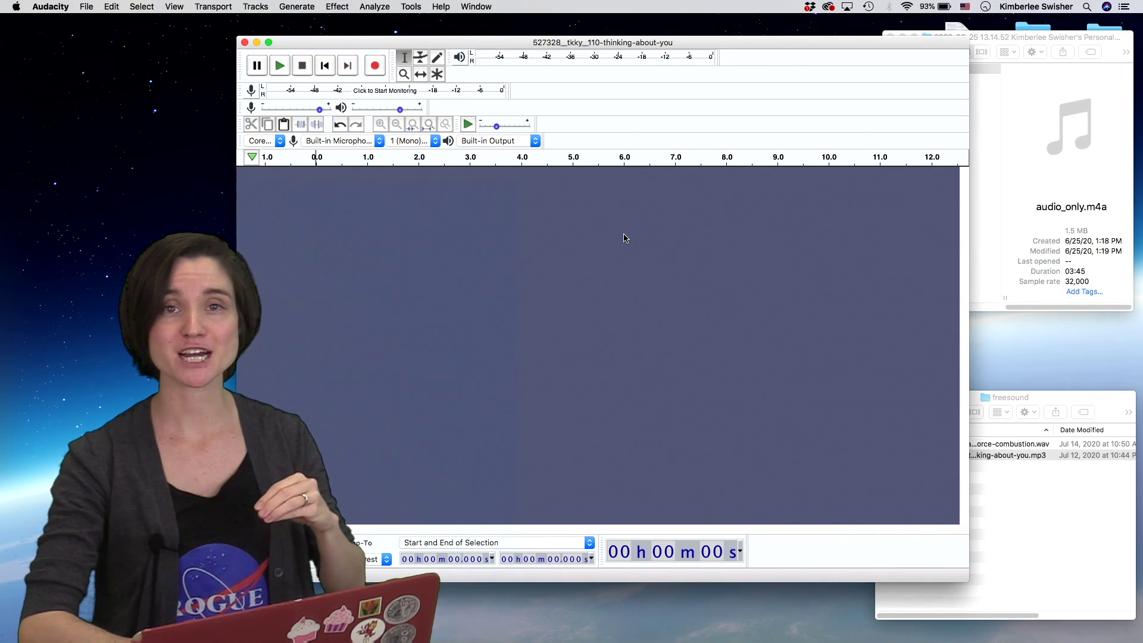
Try to import audio_only.m4a from the Zoom recording folder into the Audacity project
click(1090, 39)
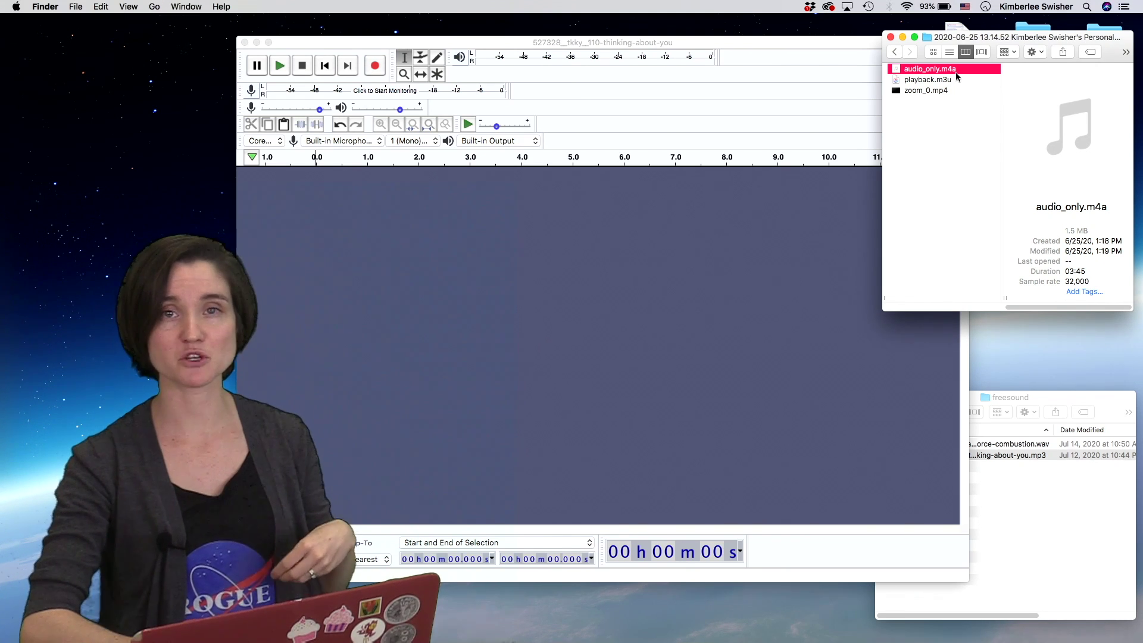
click(940, 90)
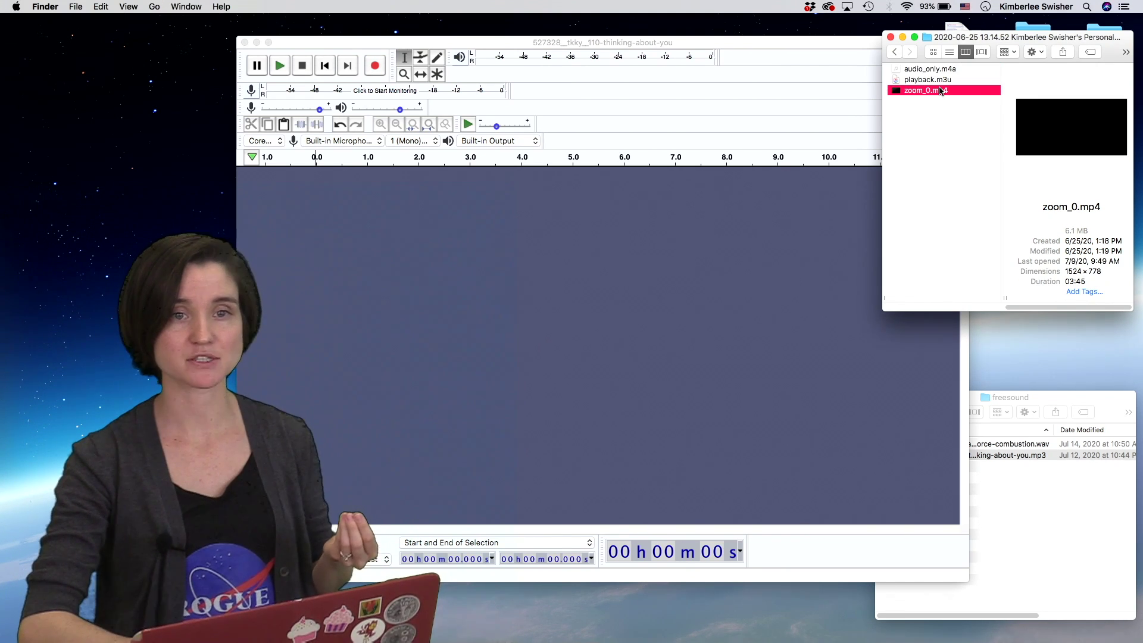
click(936, 71)
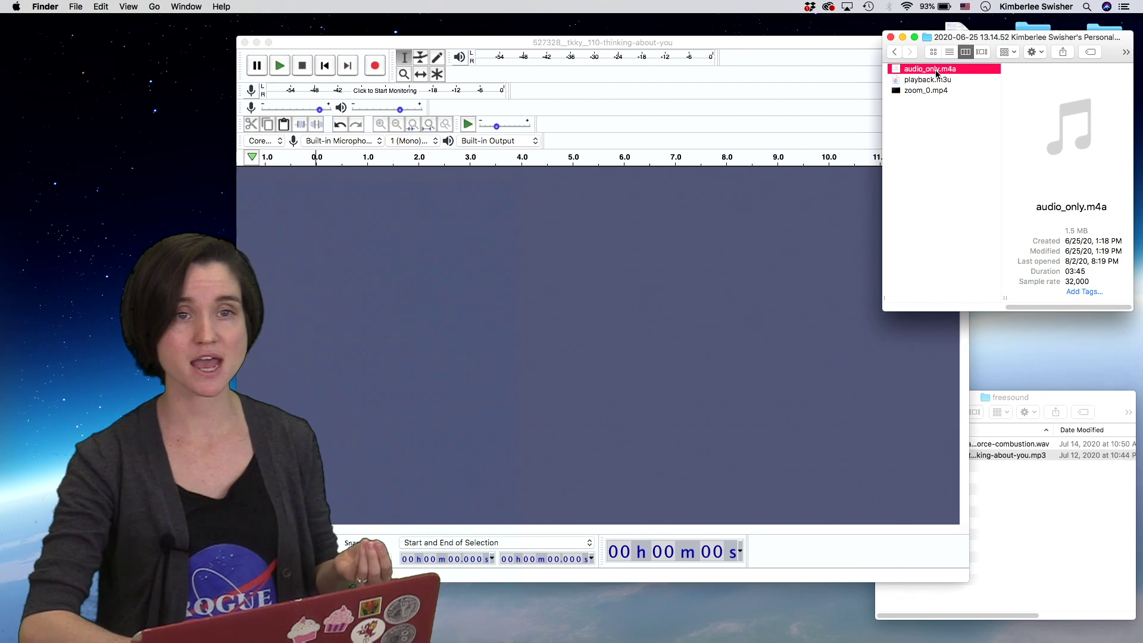
drag(936, 70, 601, 313)
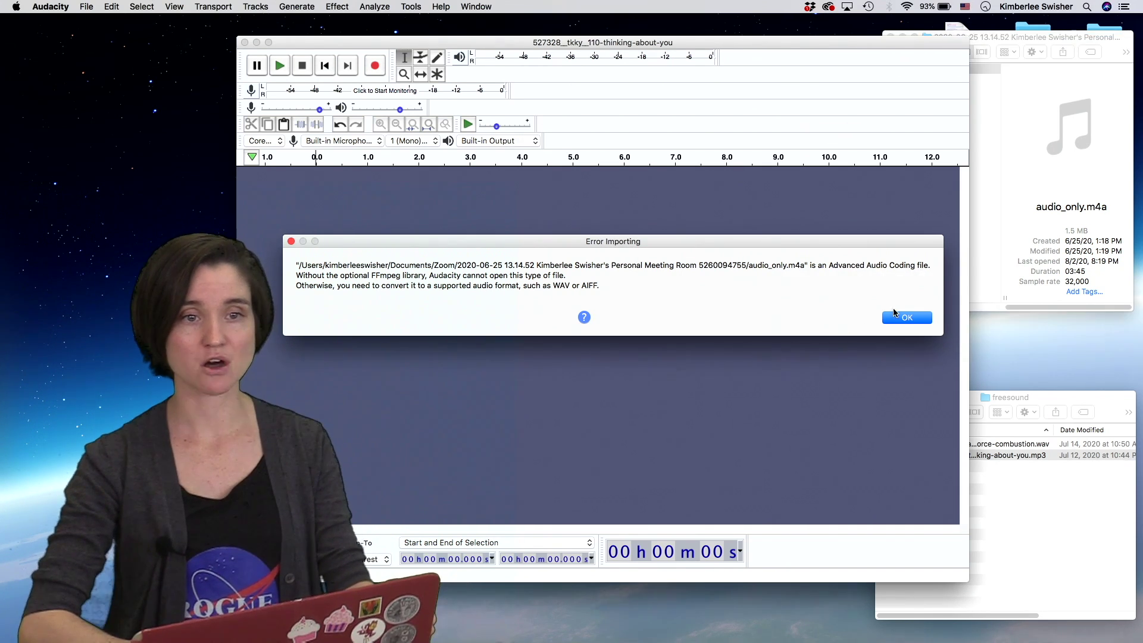
click(895, 314)
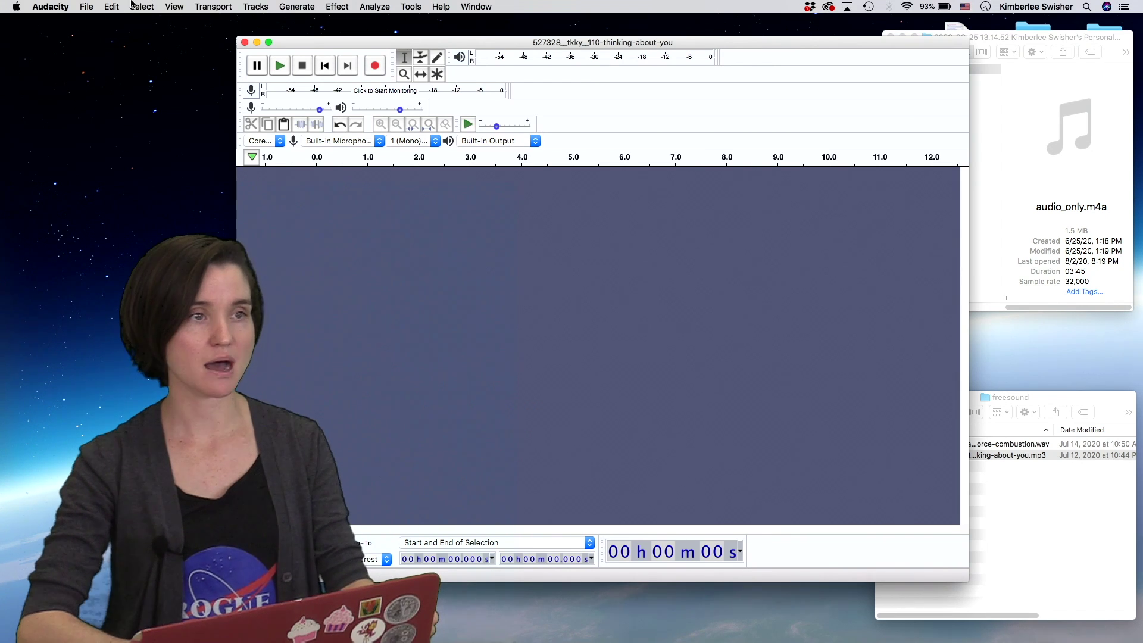
Examine the FFmpeg import/export library options in Audacity's Libraries preferences, and close them without changes
click(57, 9)
click(55, 39)
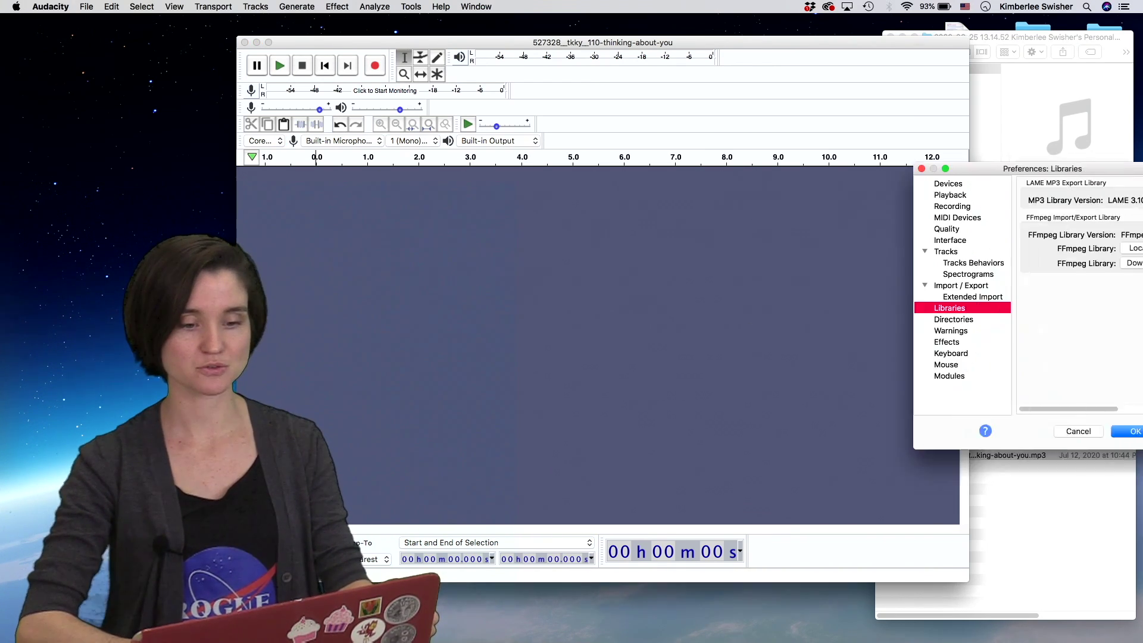
drag(1045, 168, 595, 166)
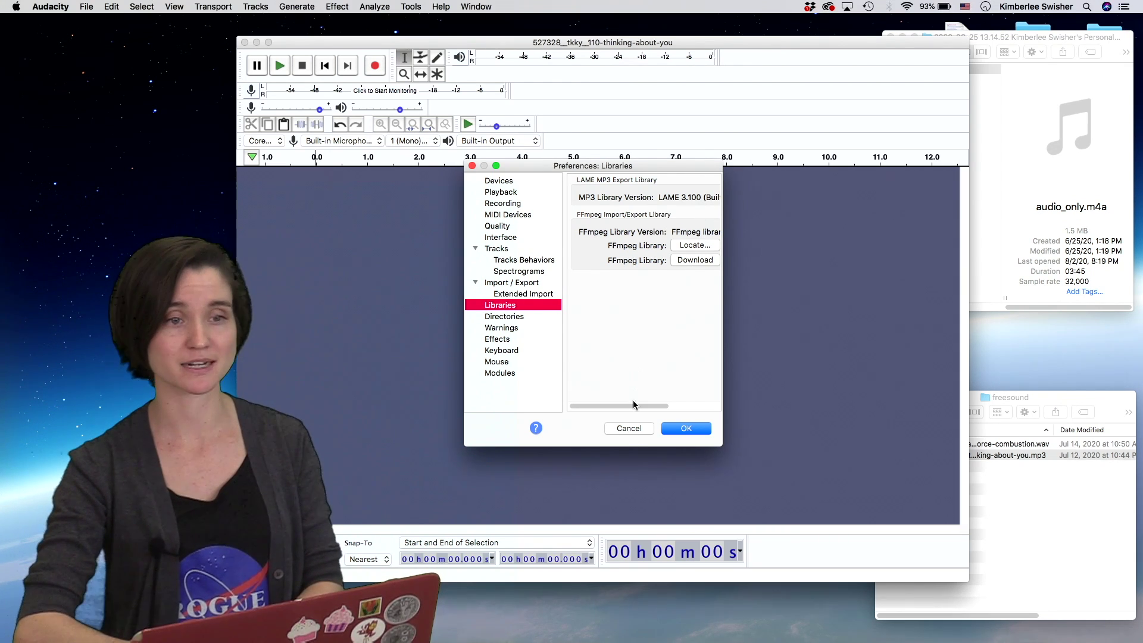
click(630, 429)
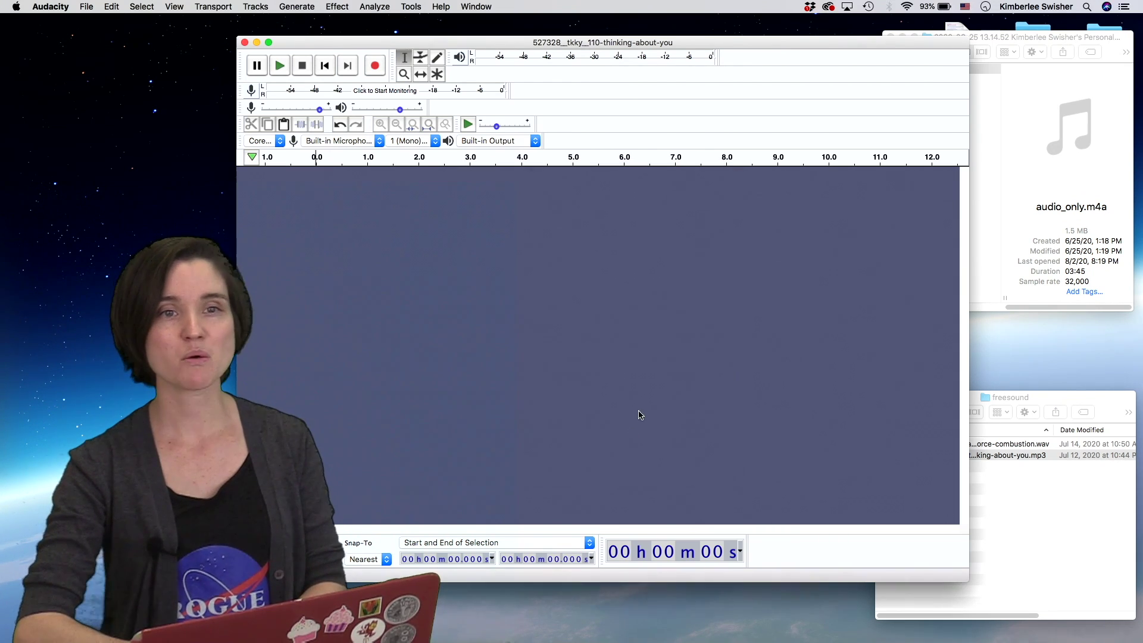
Open audio_only.m4a from the Zoom recording folder in iTunes
click(1022, 37)
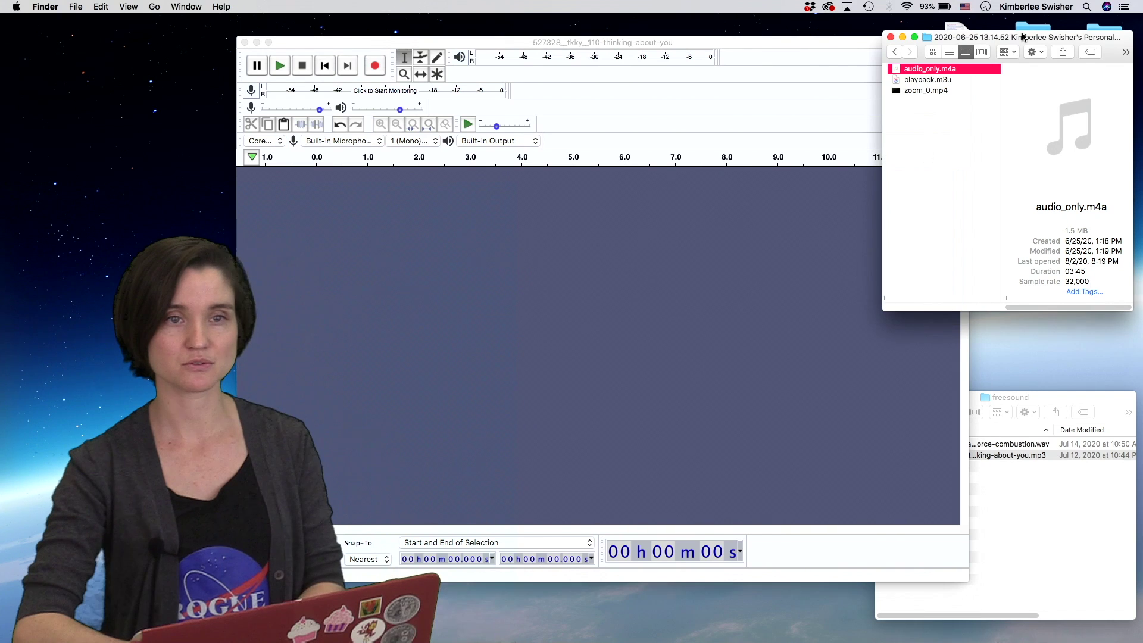
right_click(940, 70)
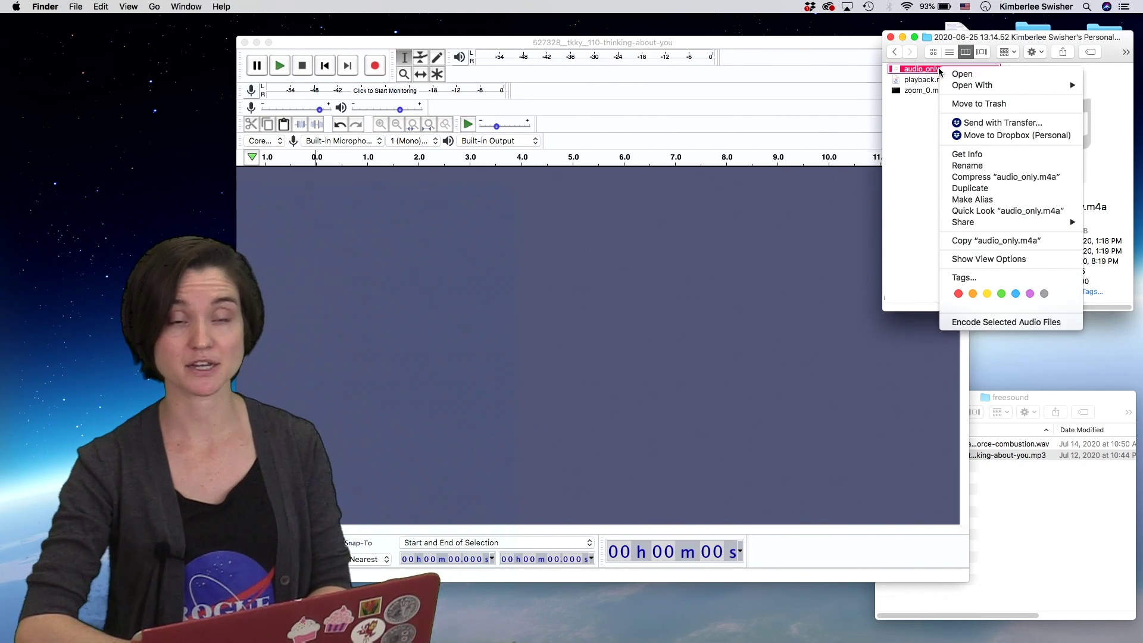
mouse_move(960, 86)
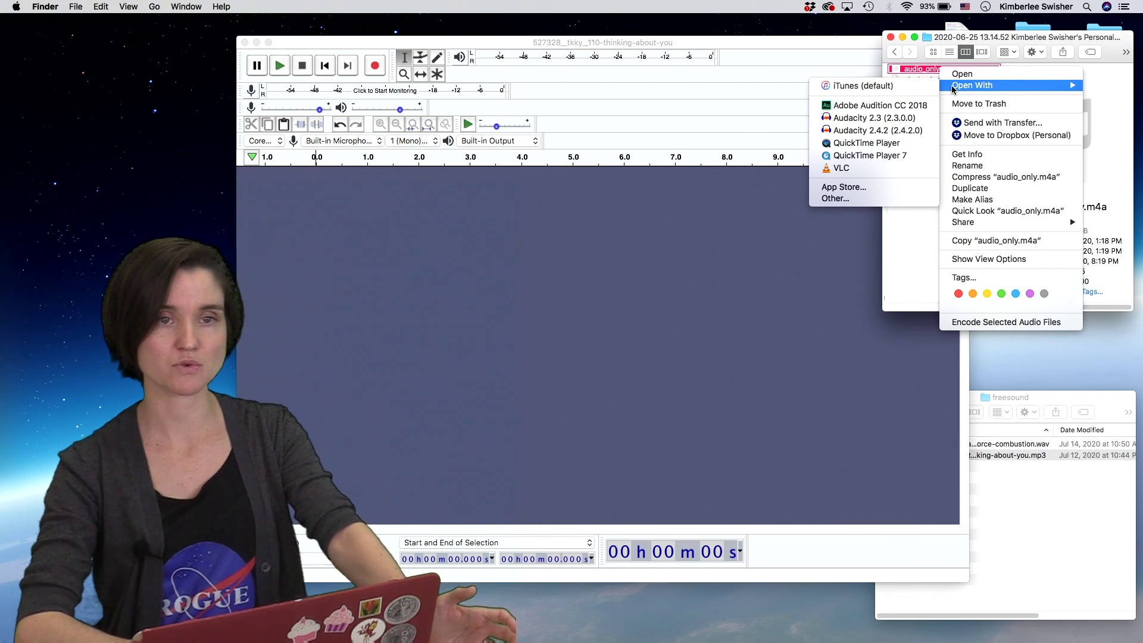
click(924, 87)
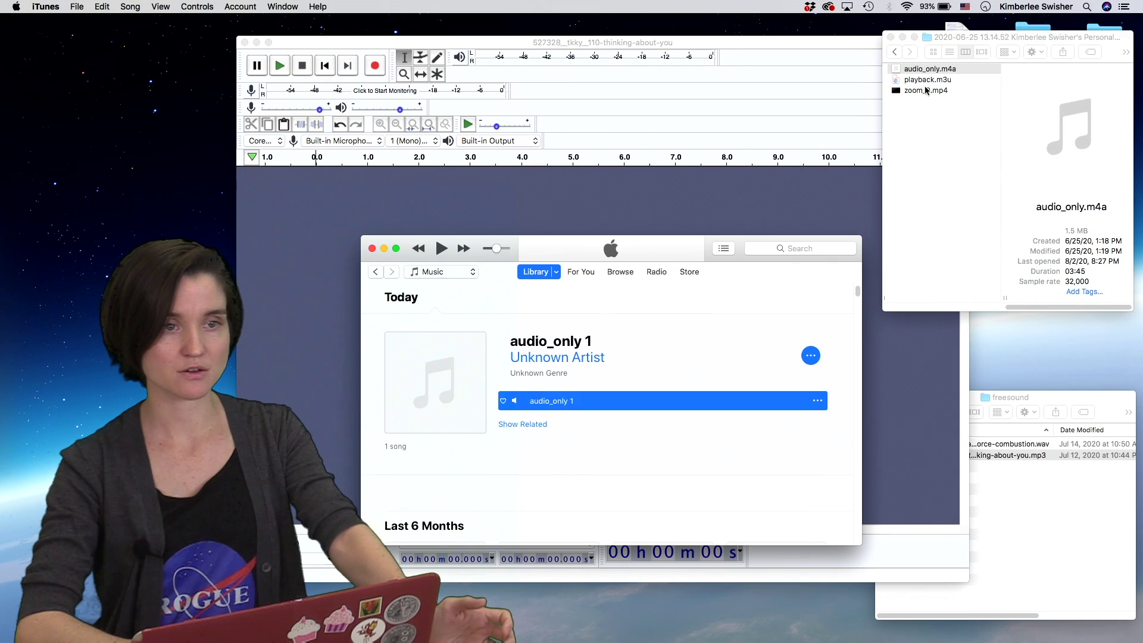
Listen to audio_only 2 from about 1:03 with the system volume raised, and pause playback
drag(740, 243, 681, 185)
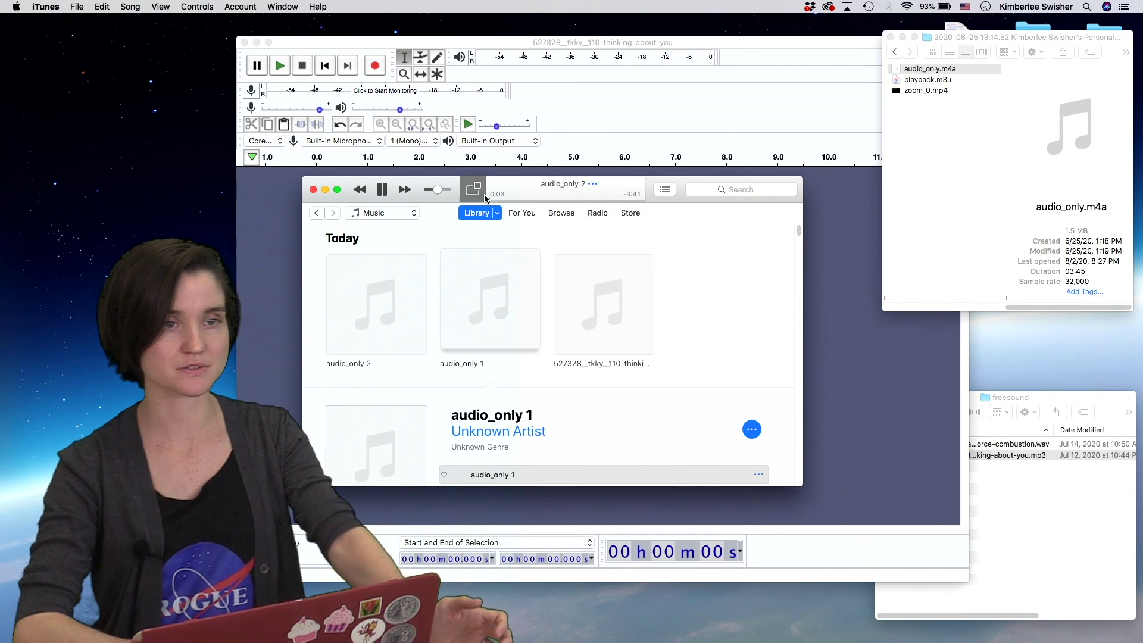
click(529, 200)
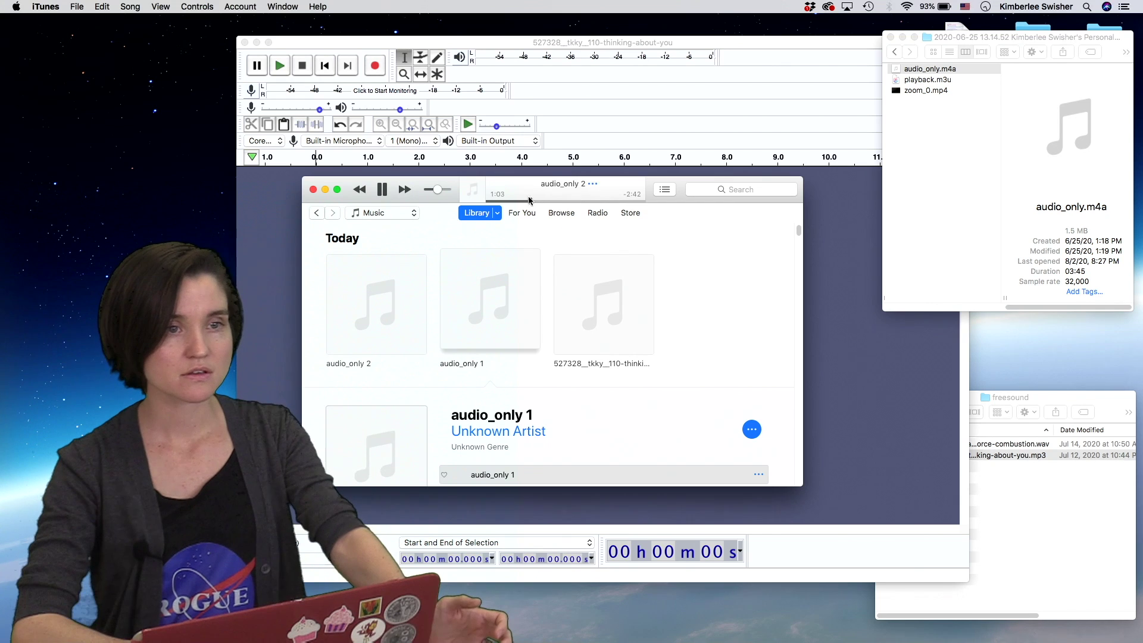
key(XF86AudioRaiseVolume)
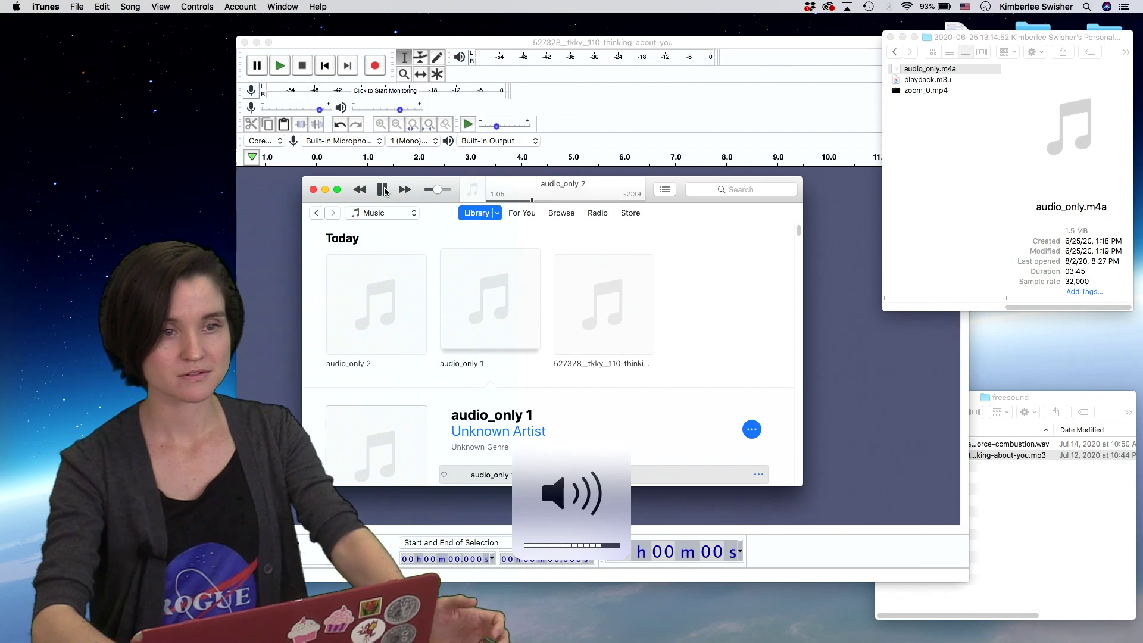
click(382, 190)
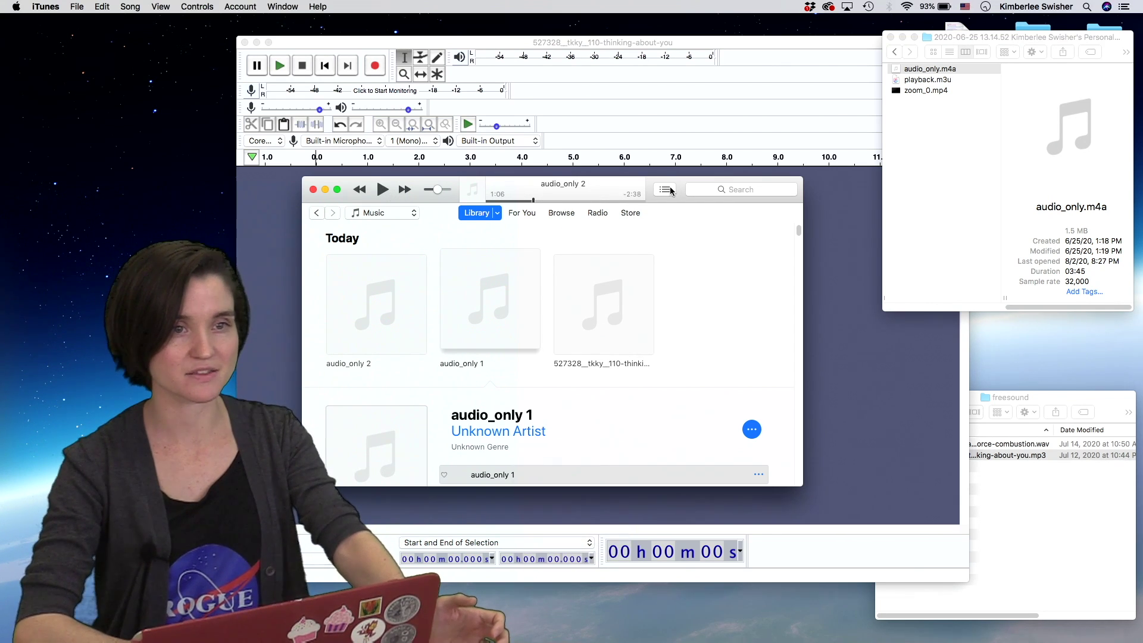
drag(686, 189, 673, 185)
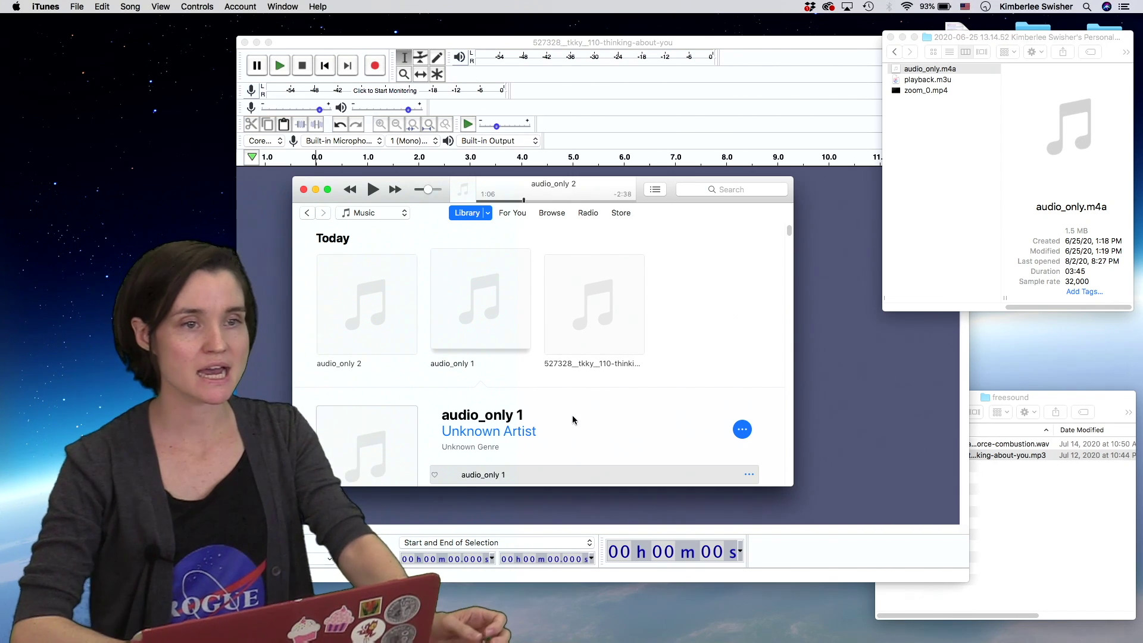
Go to the current song, audio_only 2, in the music library and select it
click(583, 184)
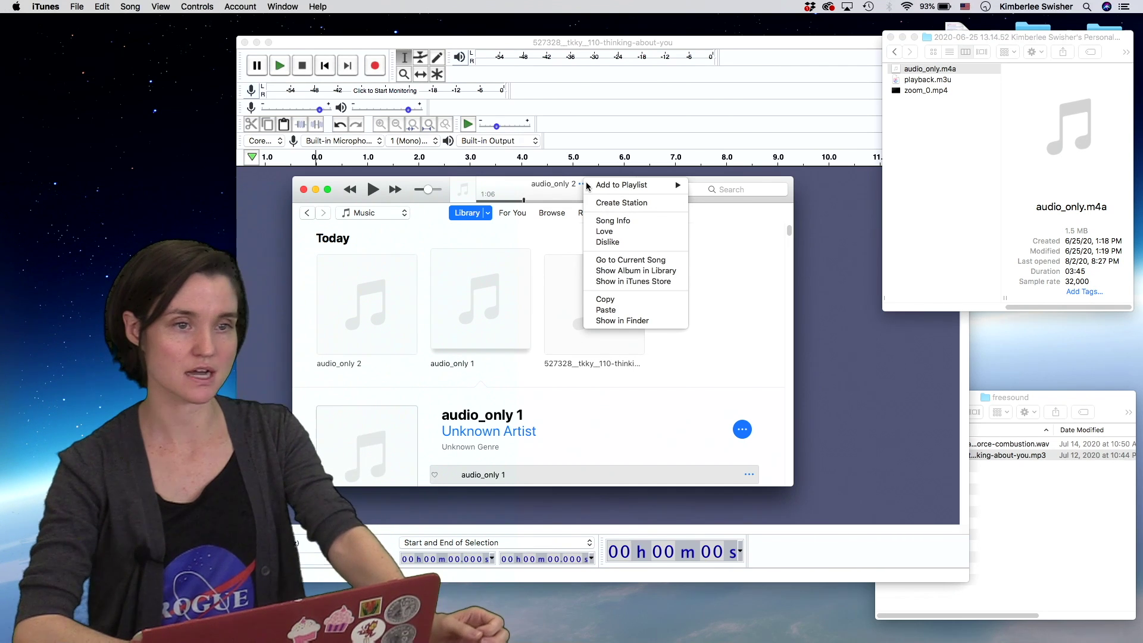
click(613, 260)
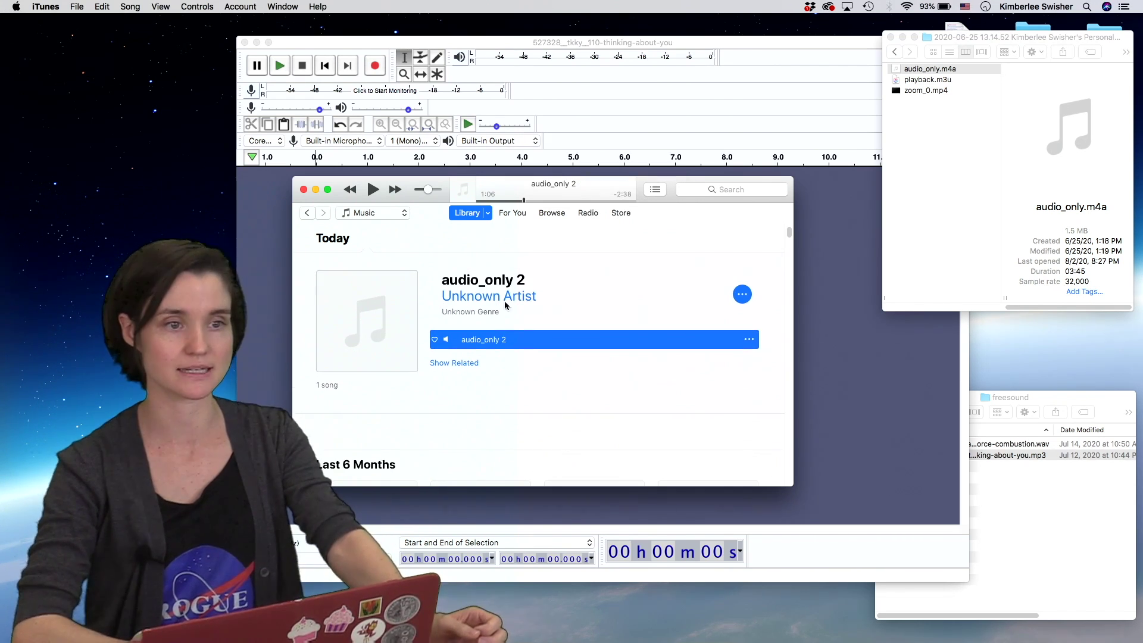
click(748, 339)
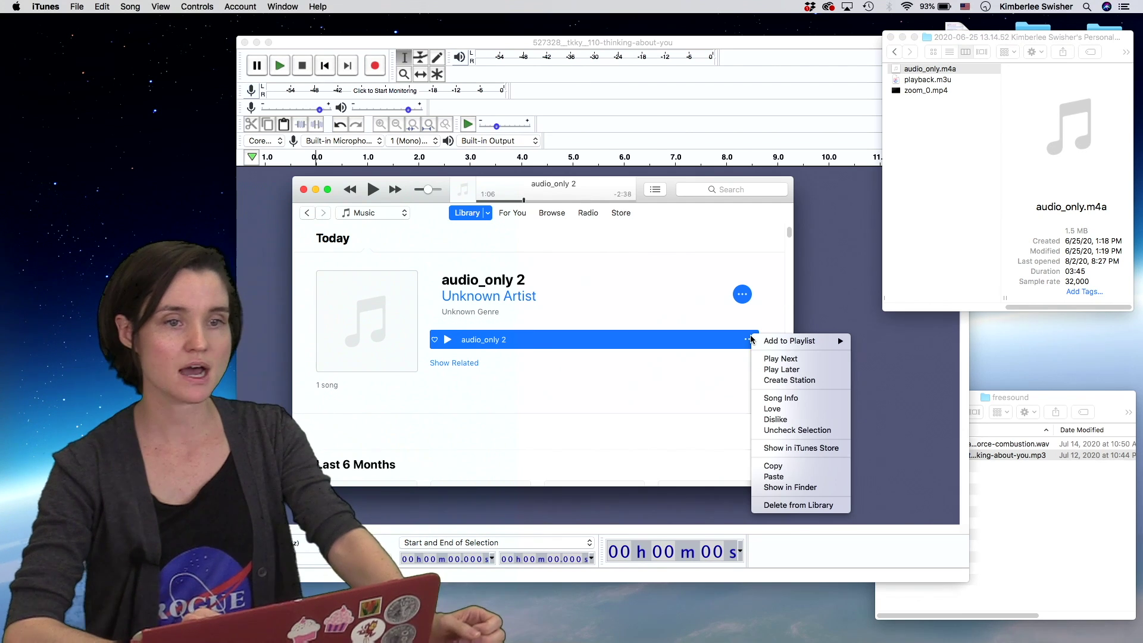
click(692, 355)
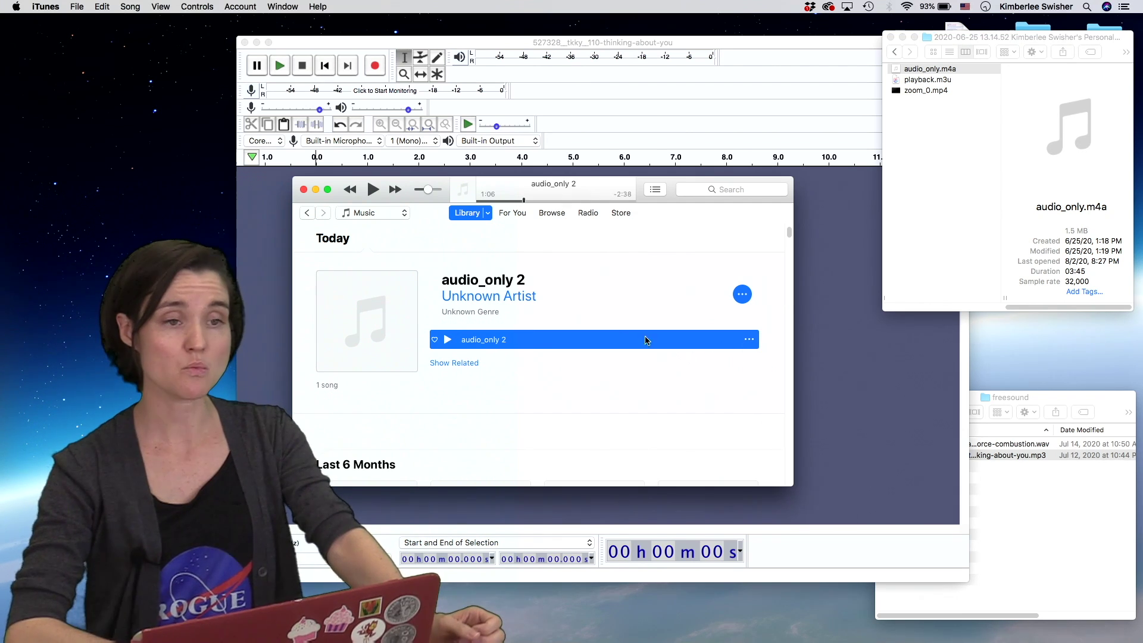
Set the iTunes import settings to use the MP3 Encoder, and save the preferences
click(78, 7)
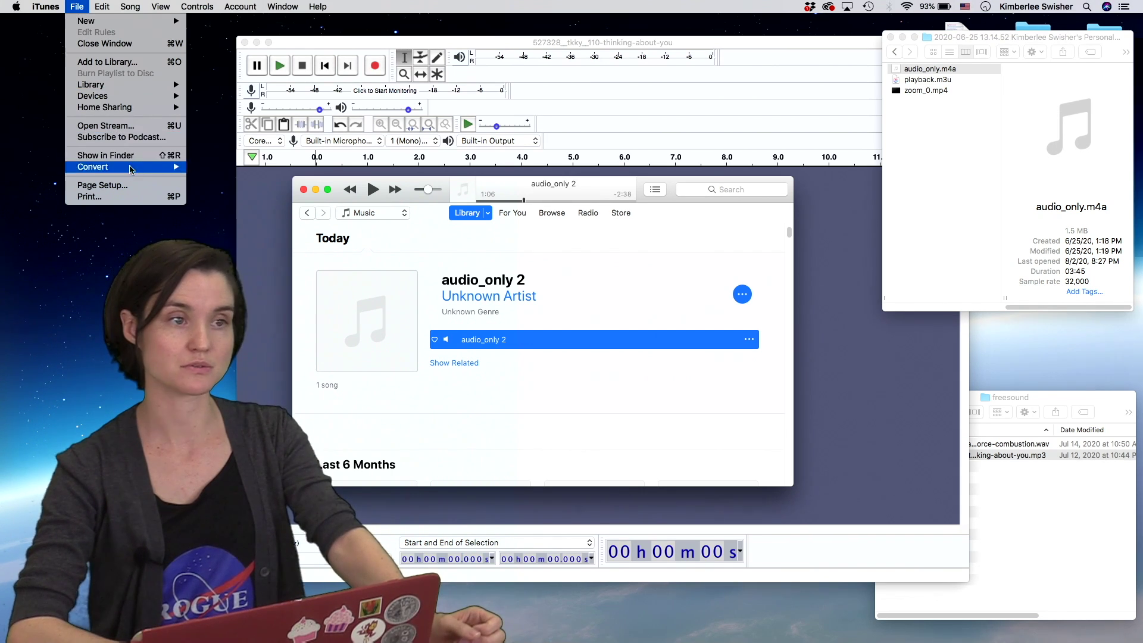
mouse_move(141, 171)
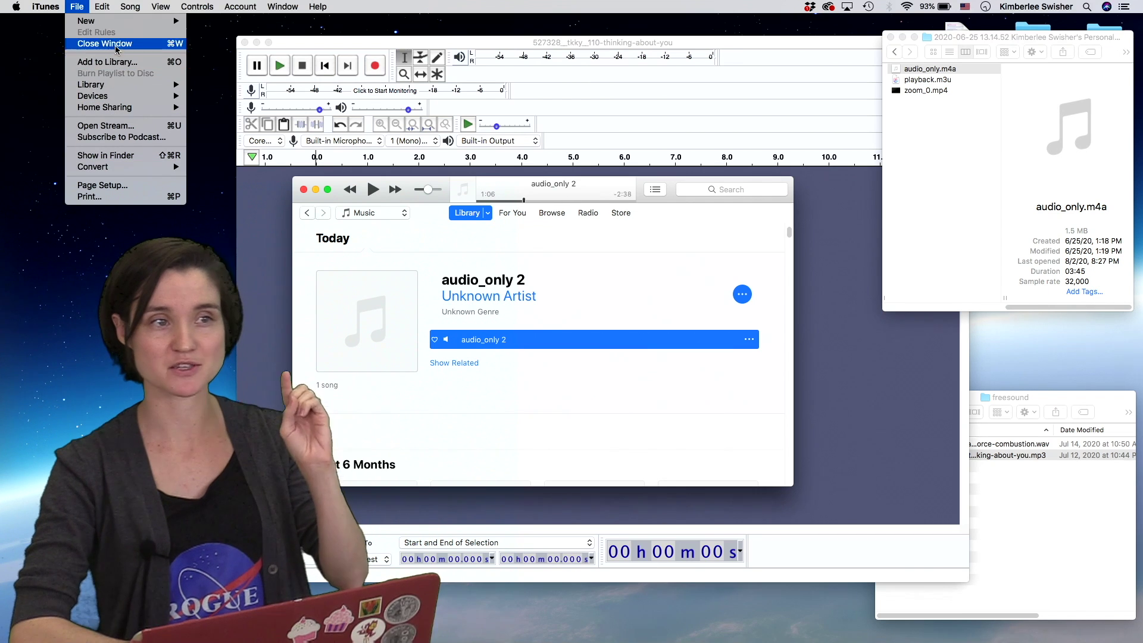
mouse_move(58, 10)
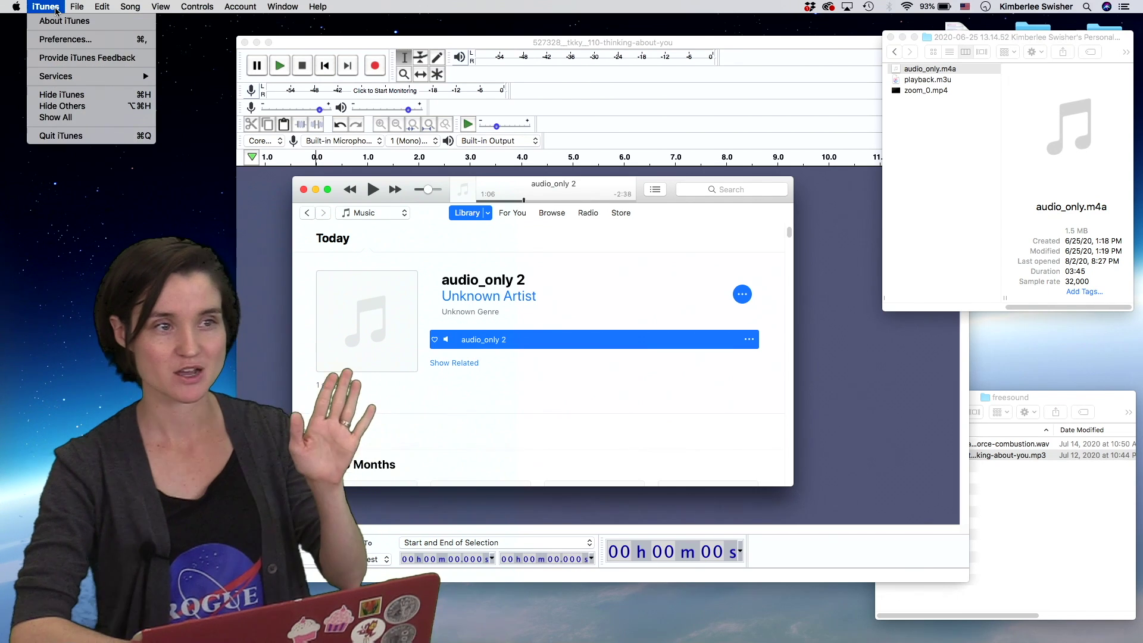
click(65, 39)
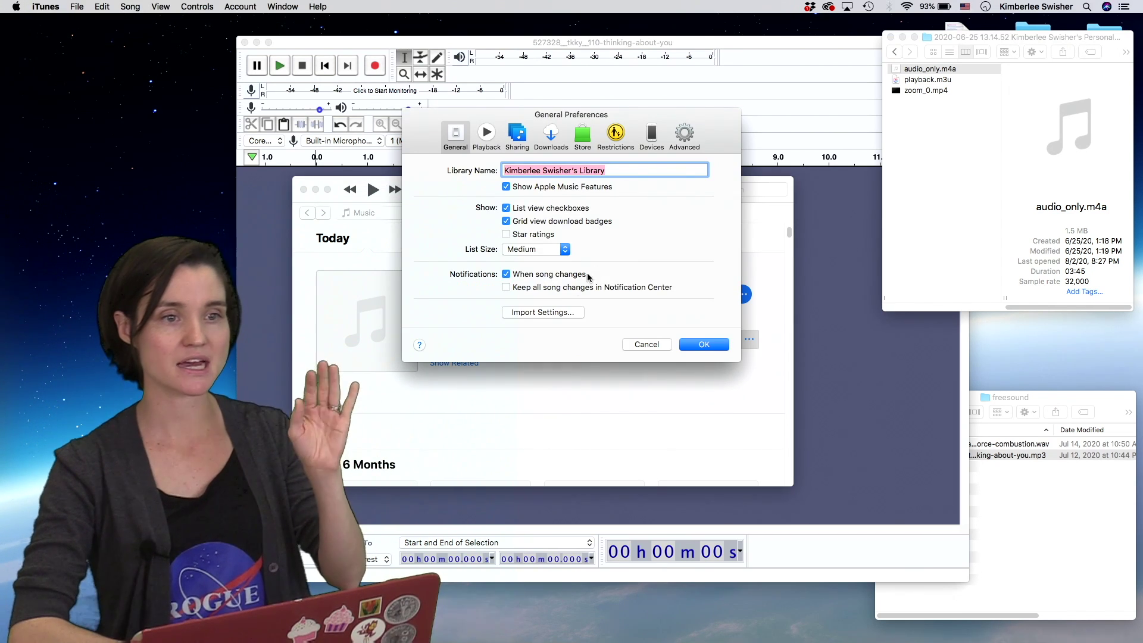
click(566, 312)
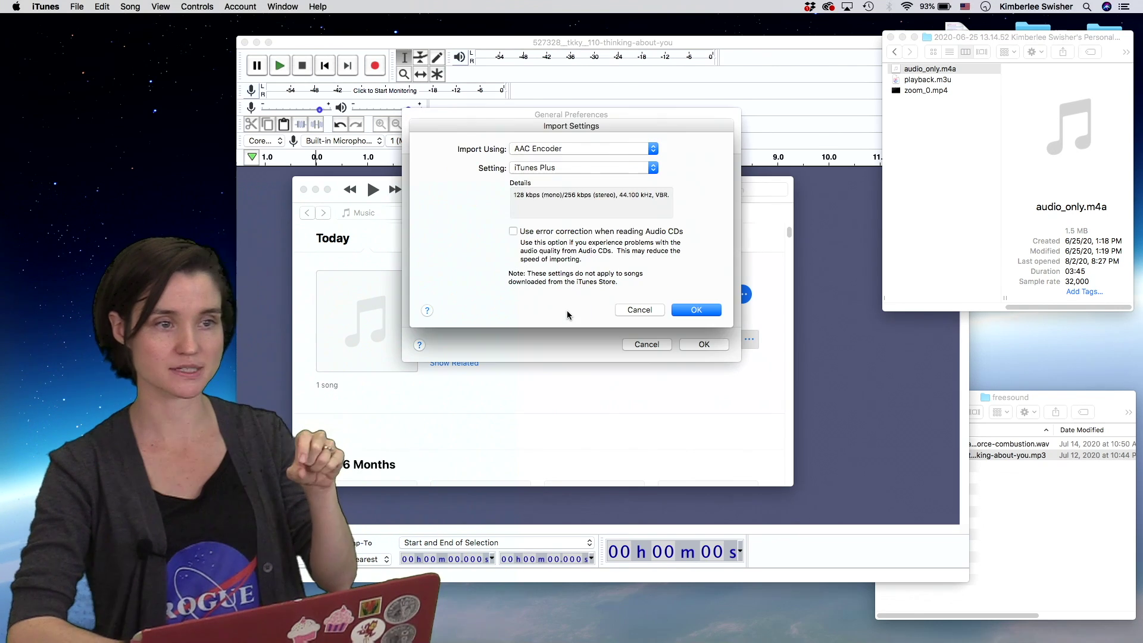
click(630, 149)
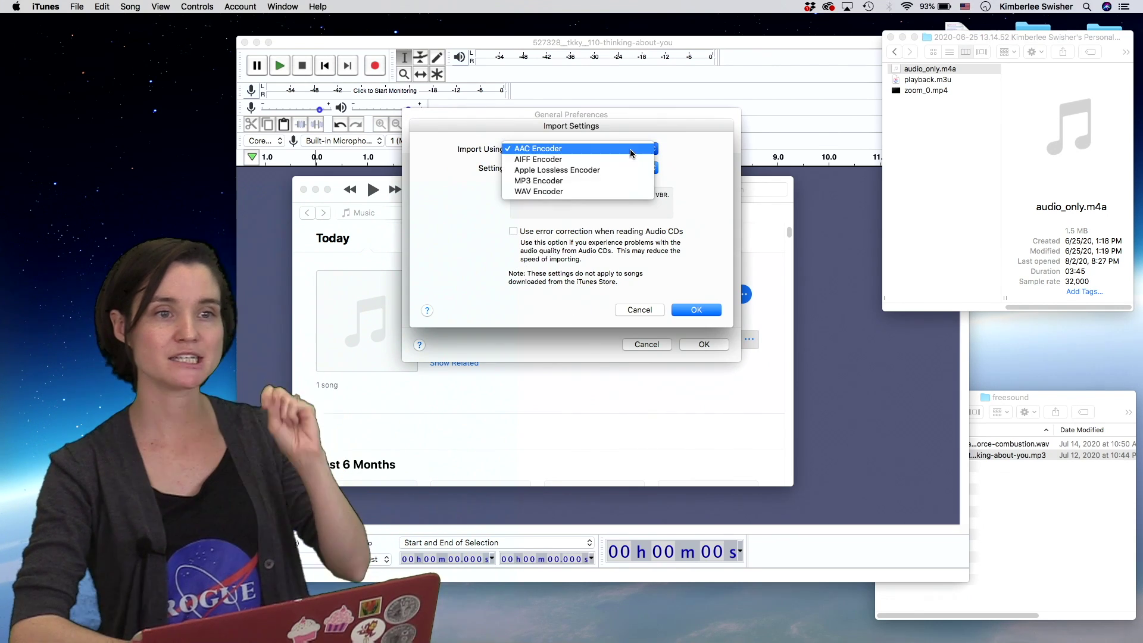
click(615, 180)
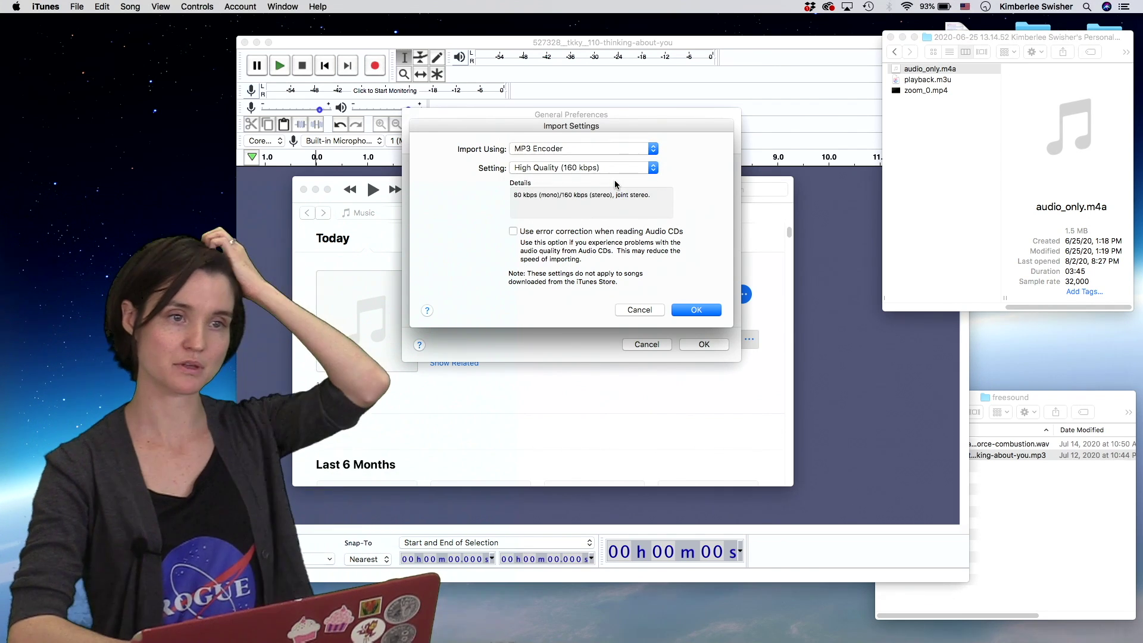
click(694, 309)
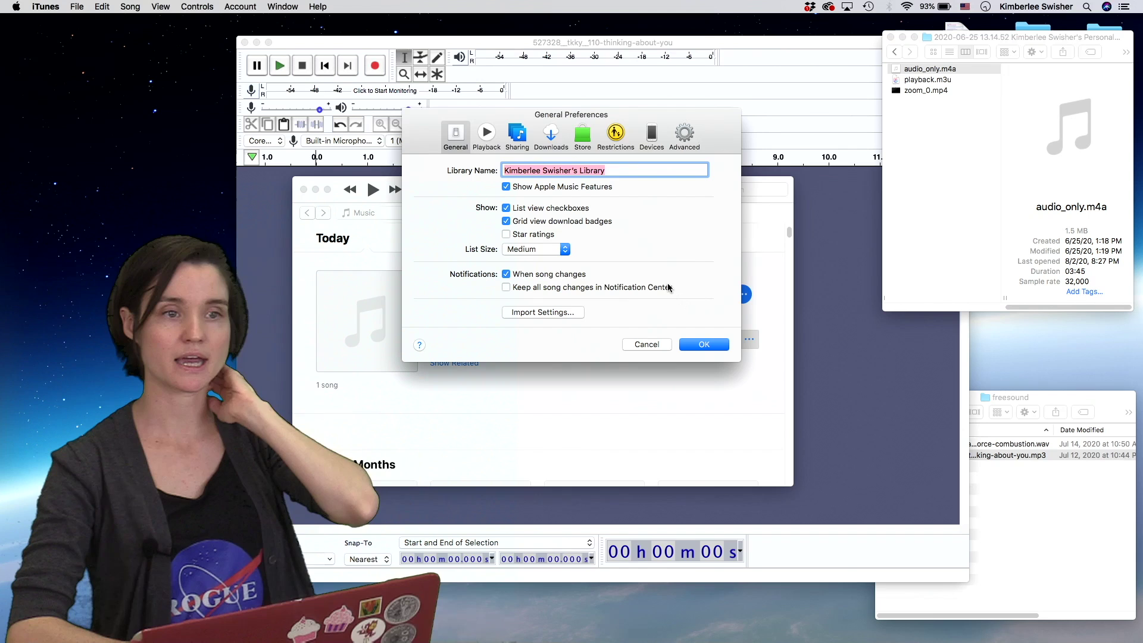
click(696, 345)
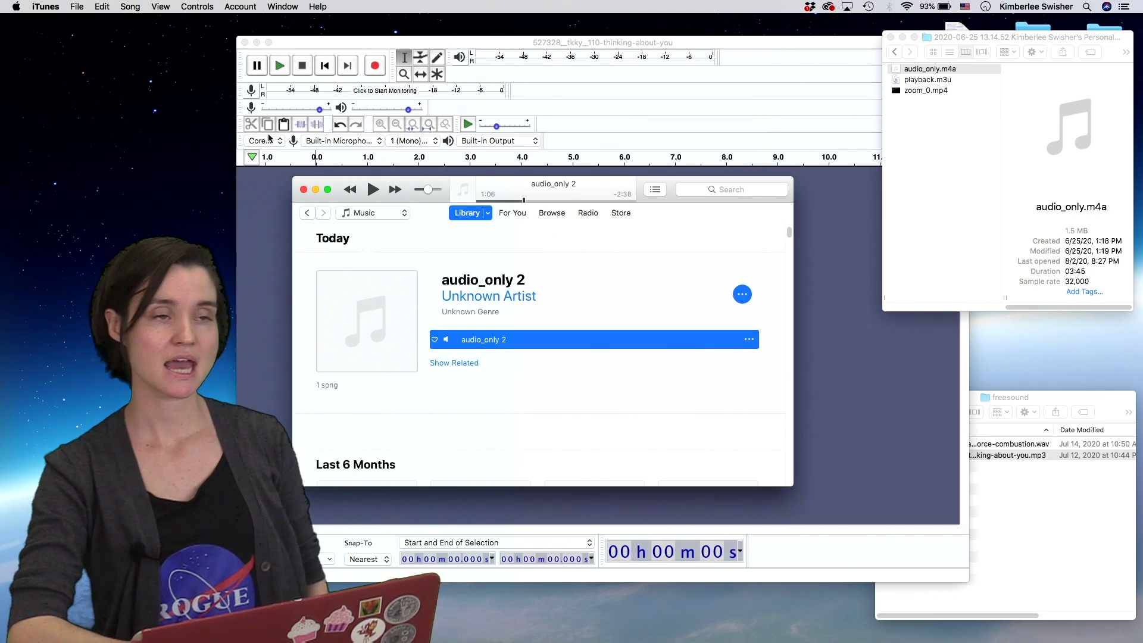
Create an MP3 version of the selected song audio_only 2 and check the recently added items in the library
click(77, 6)
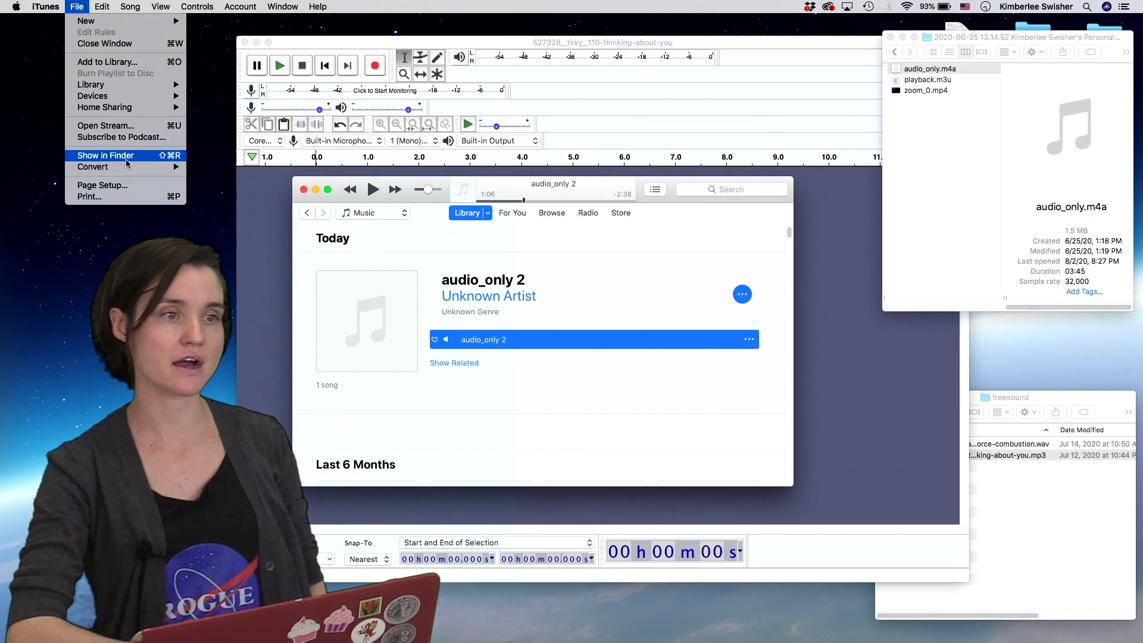
mouse_move(127, 166)
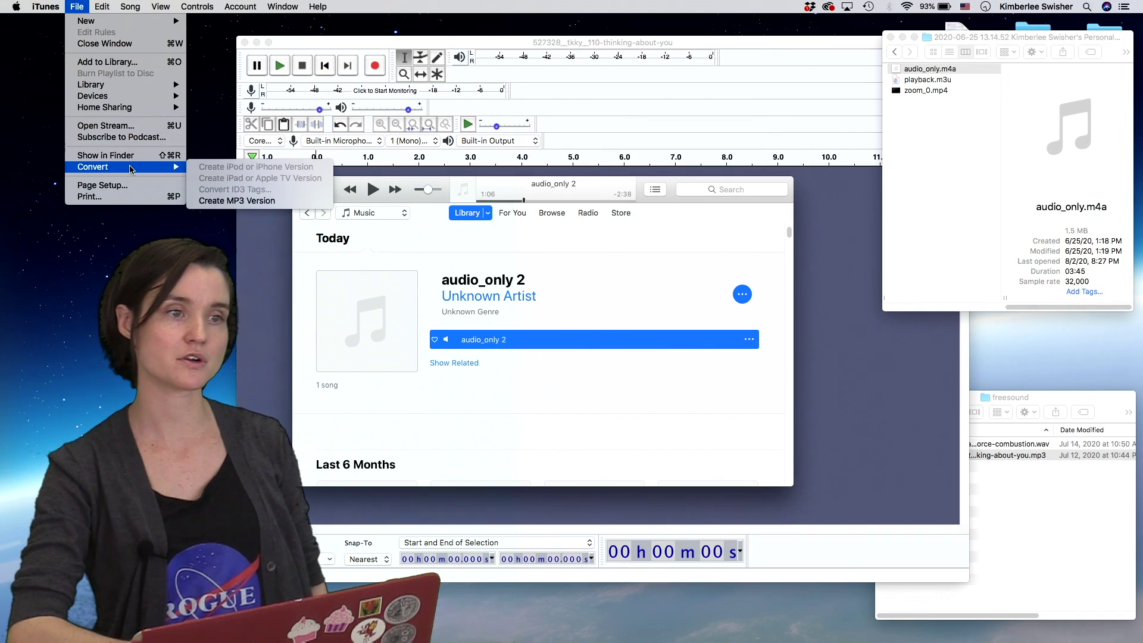
click(252, 201)
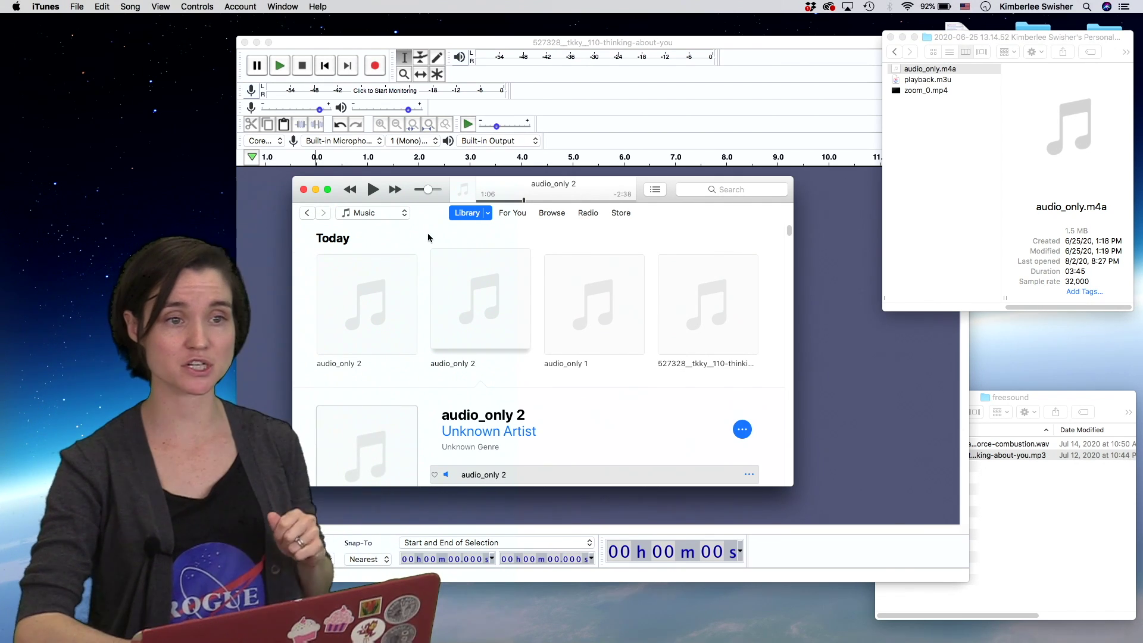
scroll(673, 402, down, 3)
scroll(673, 402, up, 3)
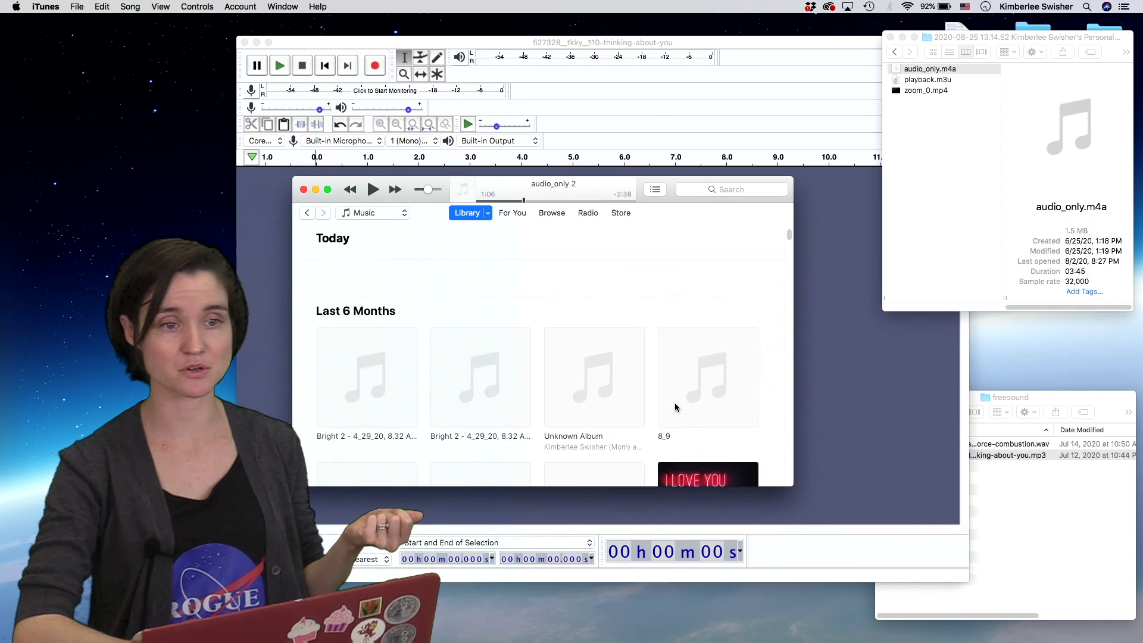
scroll(674, 403, down, 1)
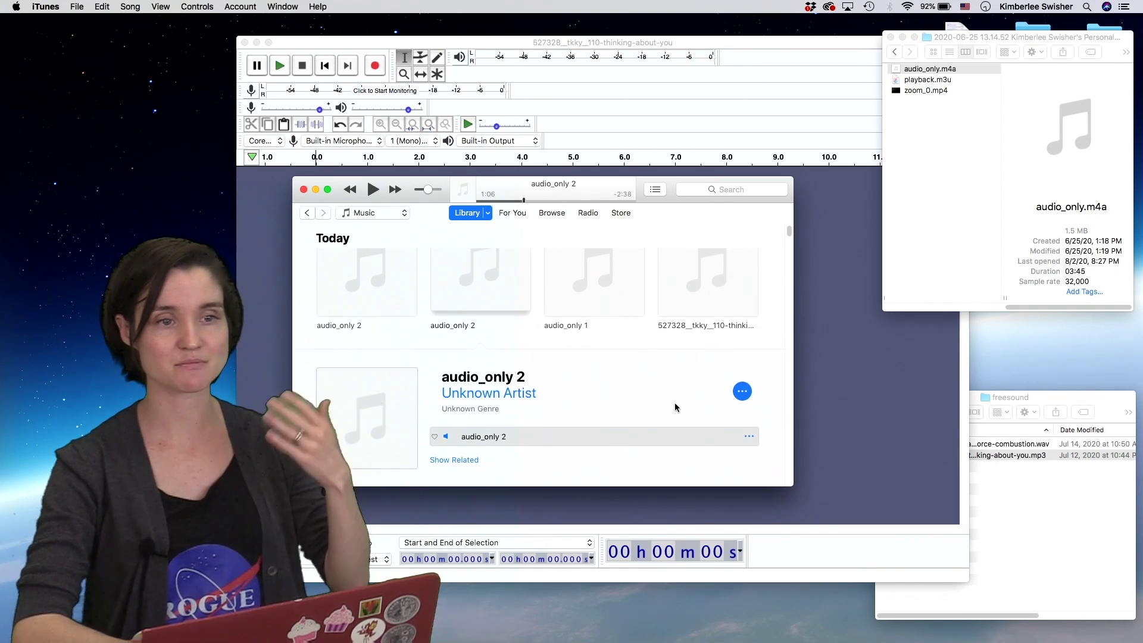
scroll(681, 388, down, 2)
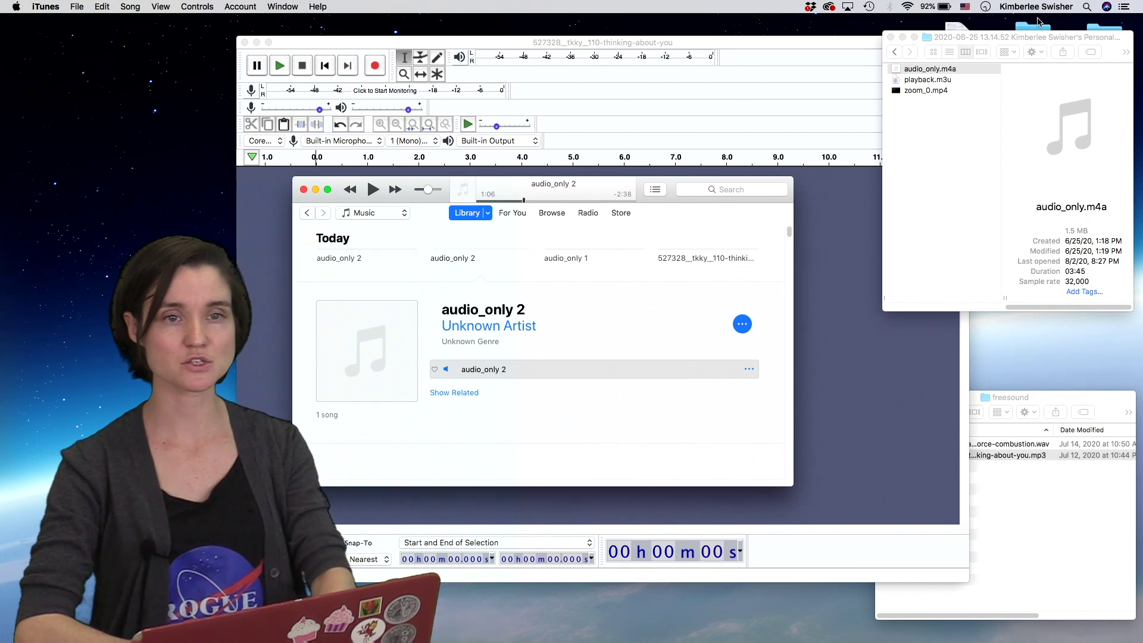
Search the computer for "audio_only 2" and reveal the MP3 result in its Finder folder
click(1086, 7)
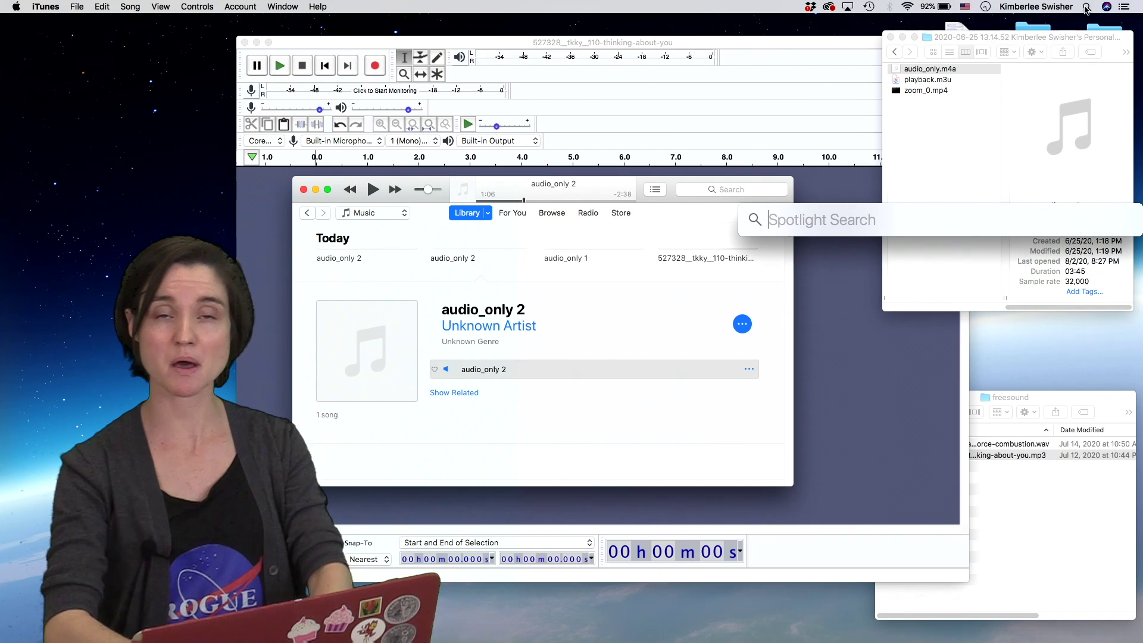
text(audio)
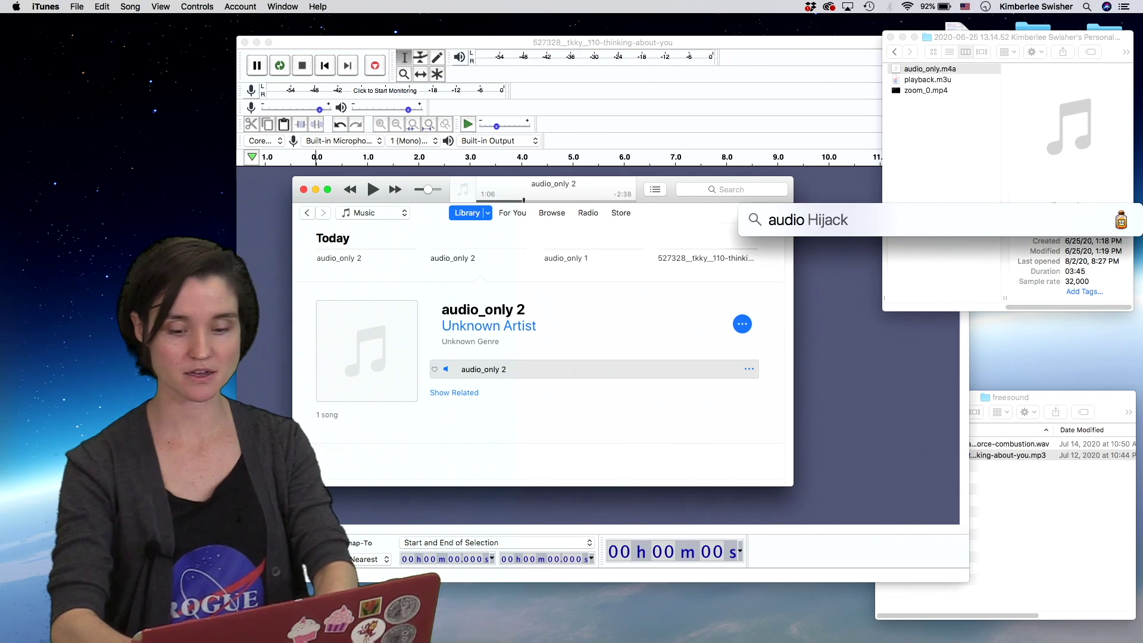
text(_only 2)
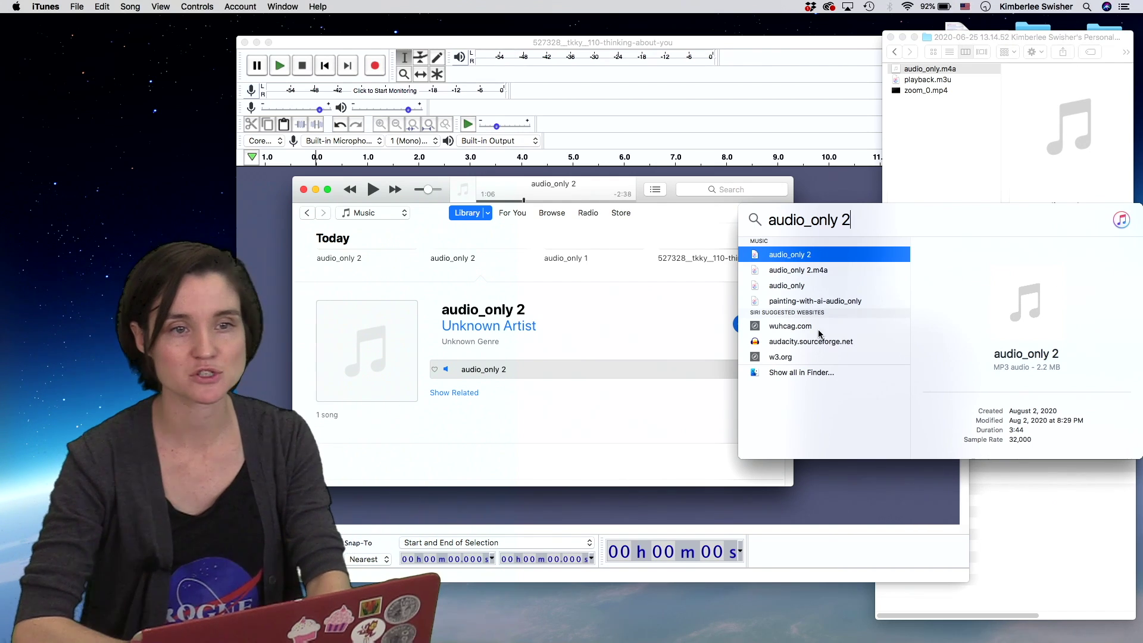
key(super)
click(826, 256)
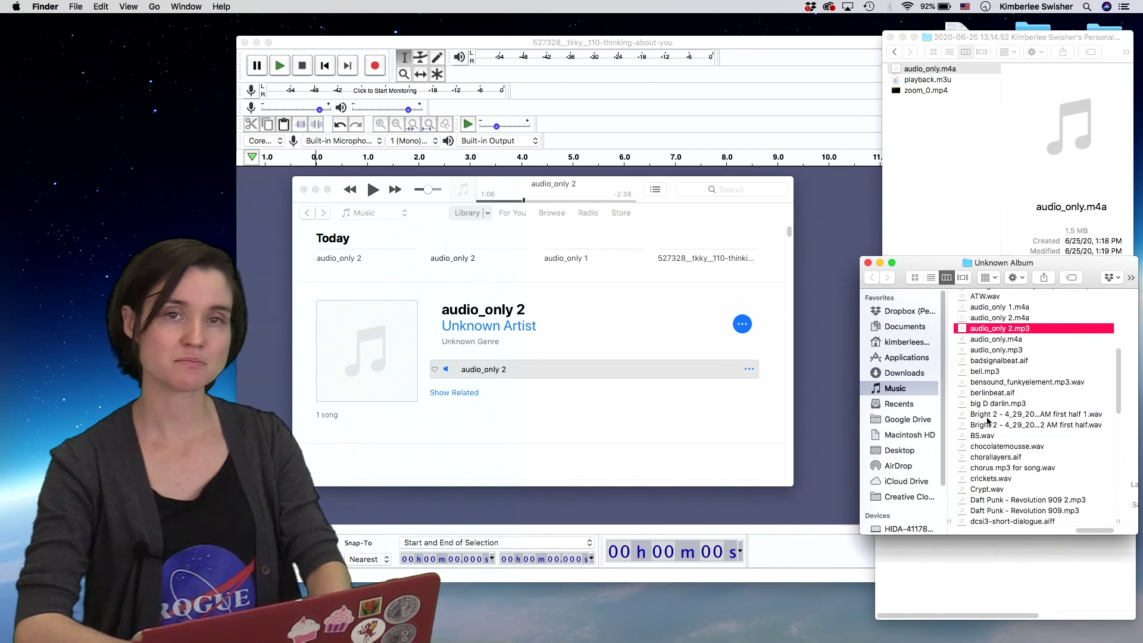
Examine the folder path and the file name of audio_only 2.mp3 in Finder
scroll(987, 420, left, 5)
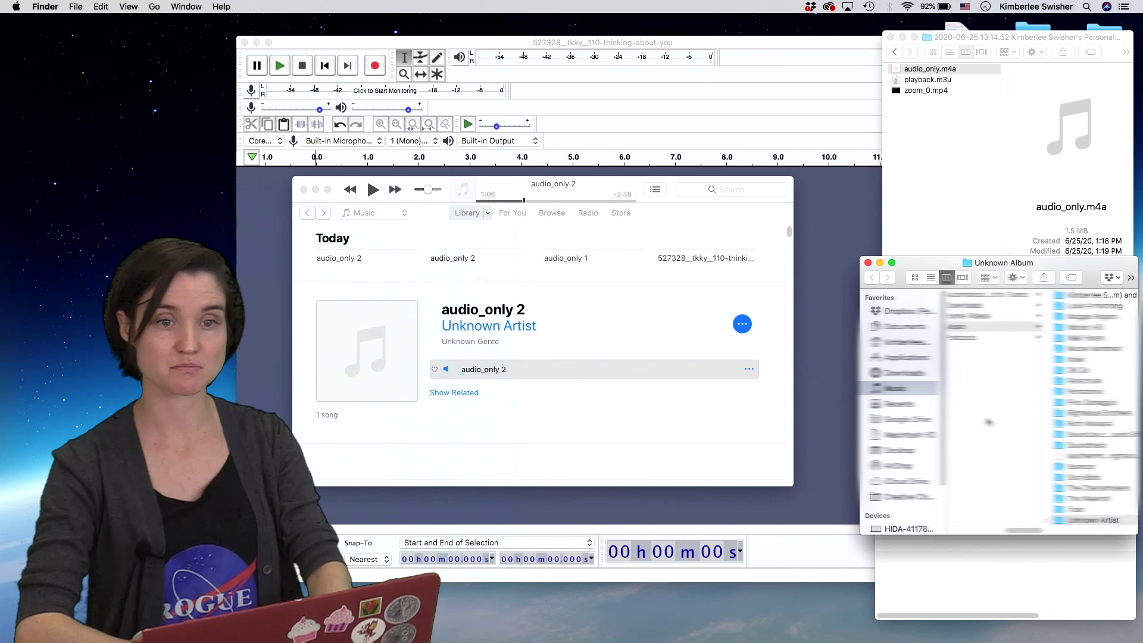
scroll(987, 420, right, 5)
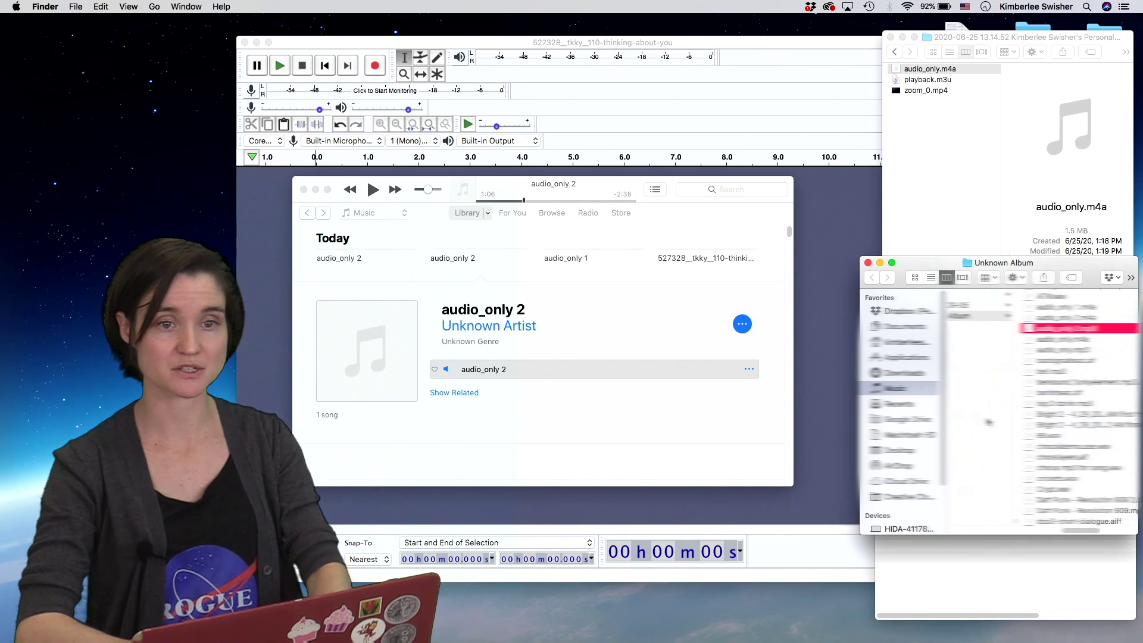
scroll(1001, 424, left, 3)
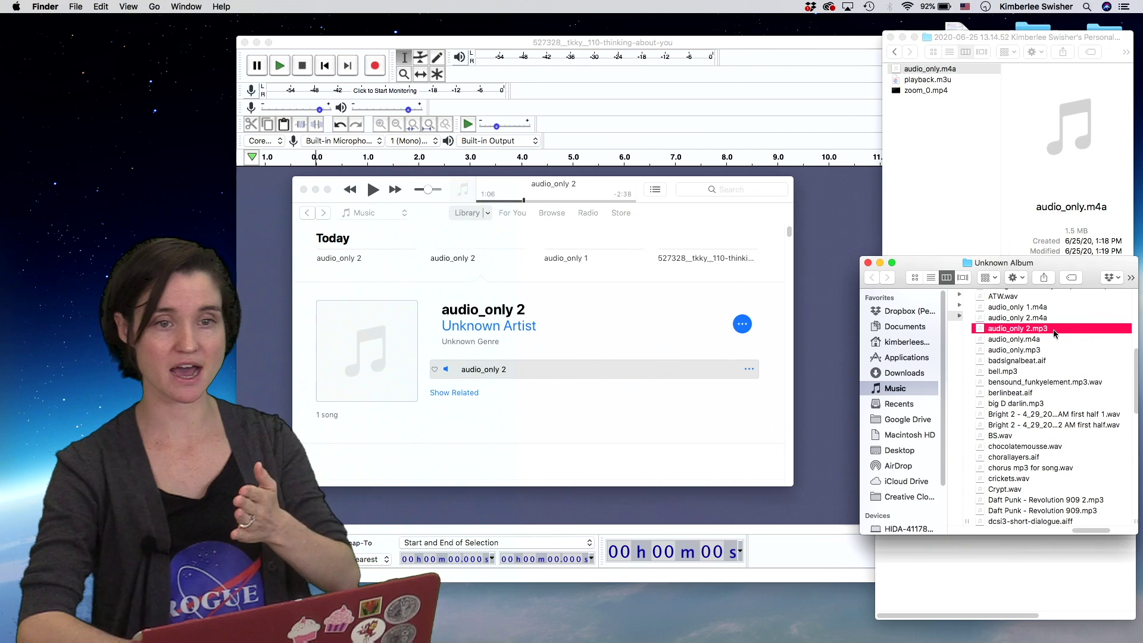
scroll(1038, 331, right, 3)
scroll(1039, 330, left, 3)
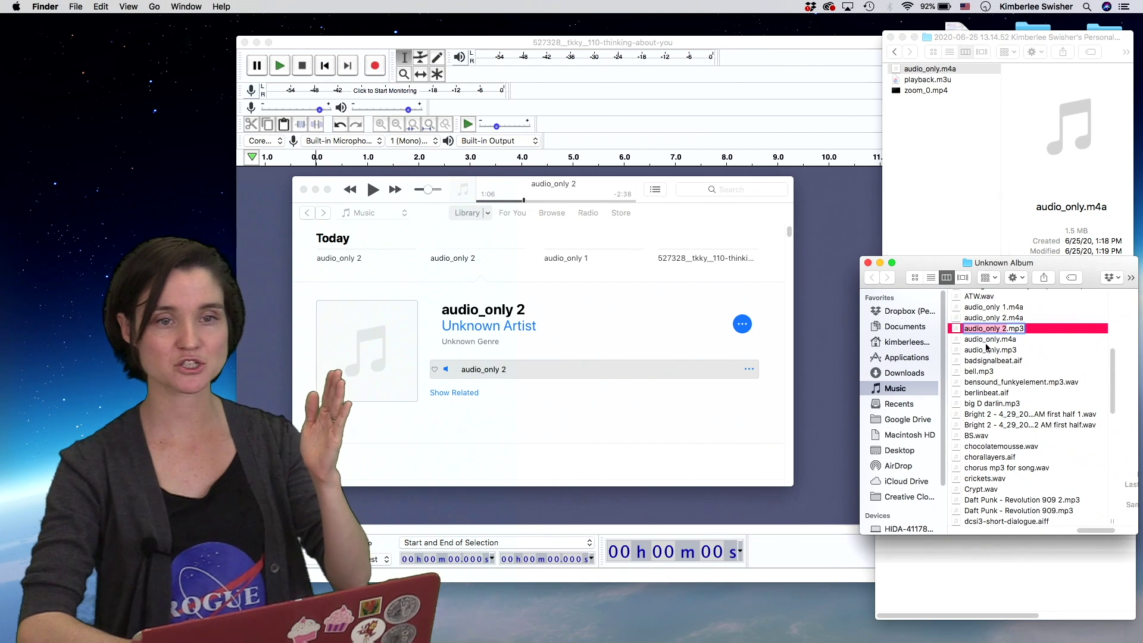
key(Return)
key(Escape)
scroll(1039, 333, right, 3)
scroll(1032, 335, left, 3)
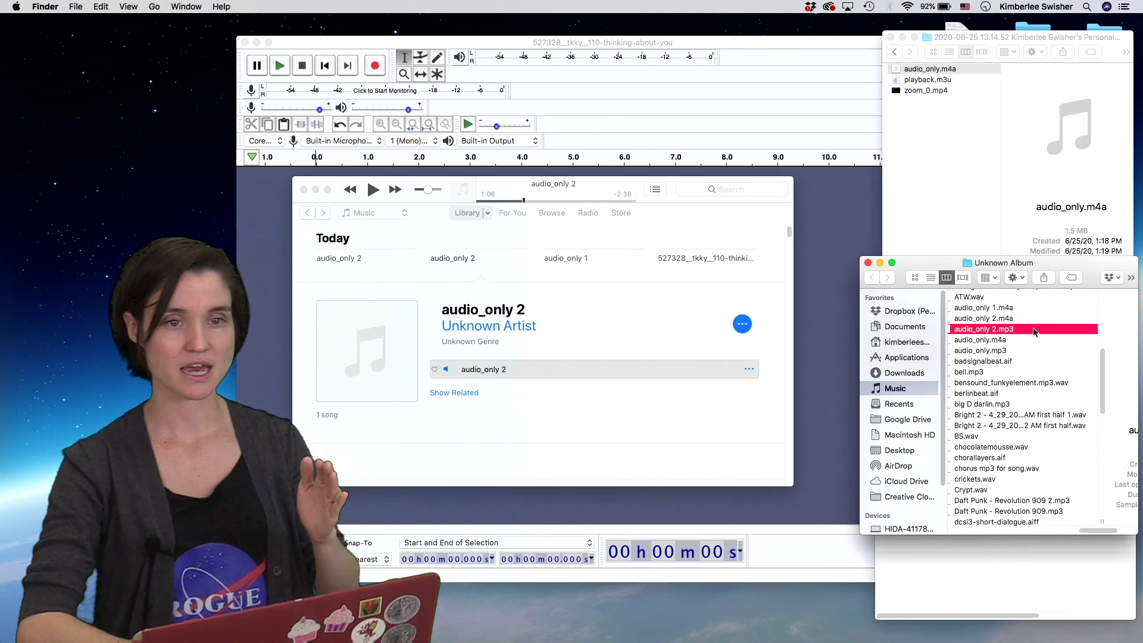
Close the iTunes window and import audio_only 2.mp3 from Finder into the empty Audacity project
drag(1033, 331, 869, 224)
click(304, 189)
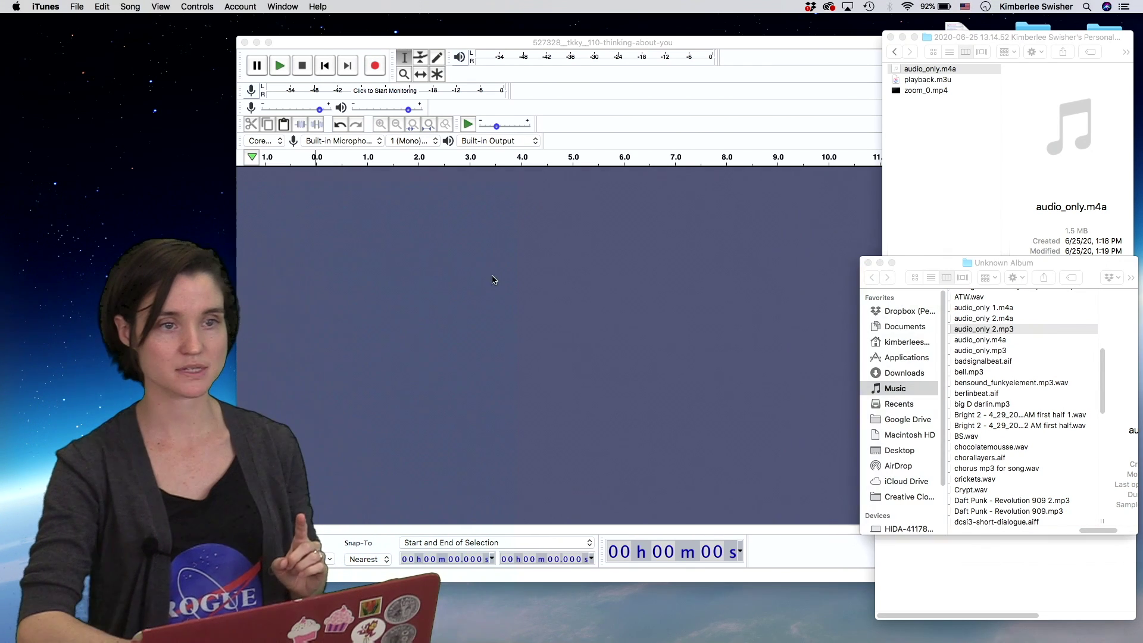
click(492, 275)
drag(1029, 331, 500, 323)
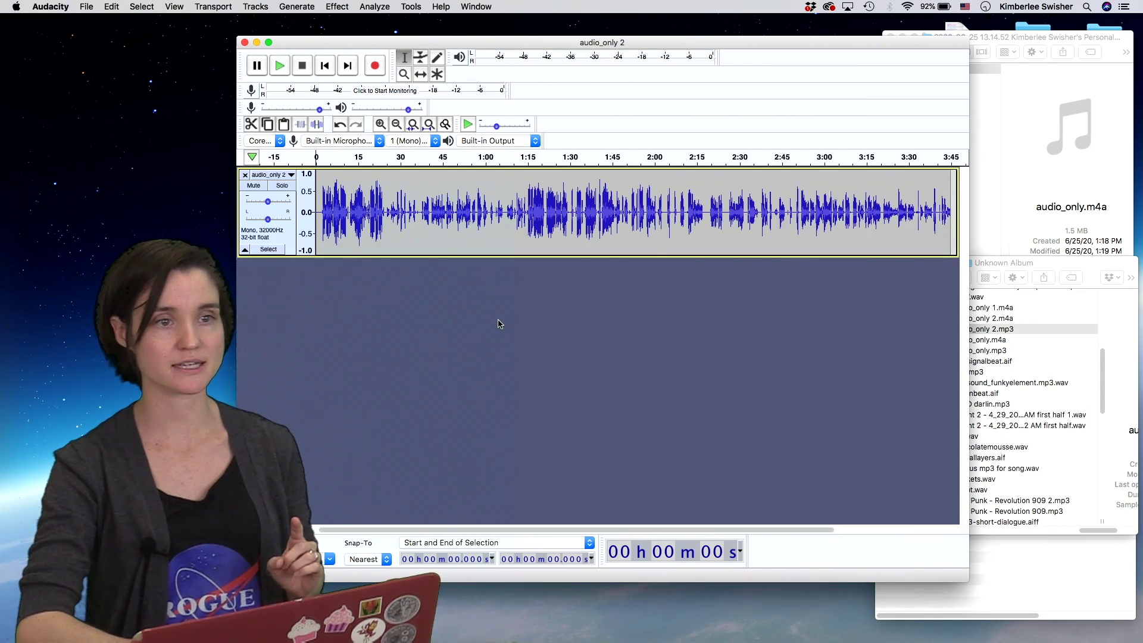
Play the imported audio_only 2 track from about 1:15 and stop playback
click(528, 209)
key(space)
key(space)
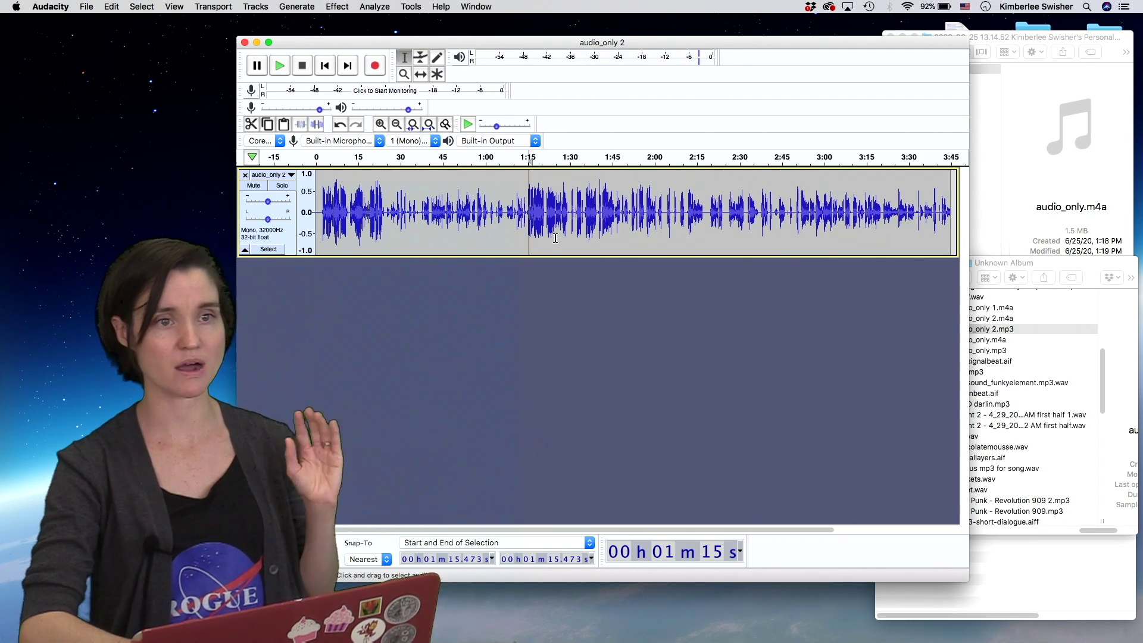